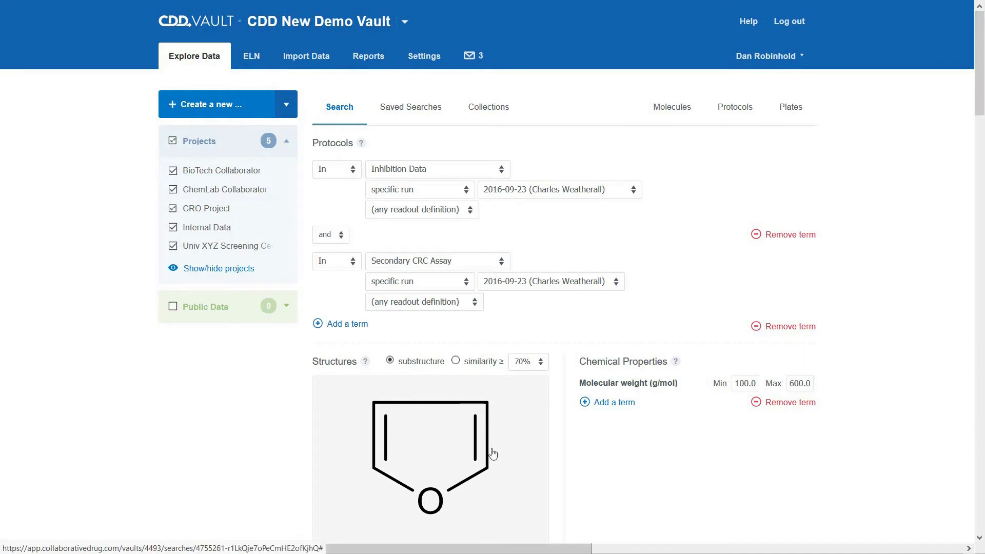
- Run the furan substructure search with both protocol terms and the 100–600 g/mol weight range, and look through the matching molecules
{"action": "scroll", "coordinate": [493, 454], "scroll_direction": "down", "scroll_amount": 1}
{"action": "scroll", "coordinate": [492, 453], "scroll_direction": "down", "scroll_amount": 3}
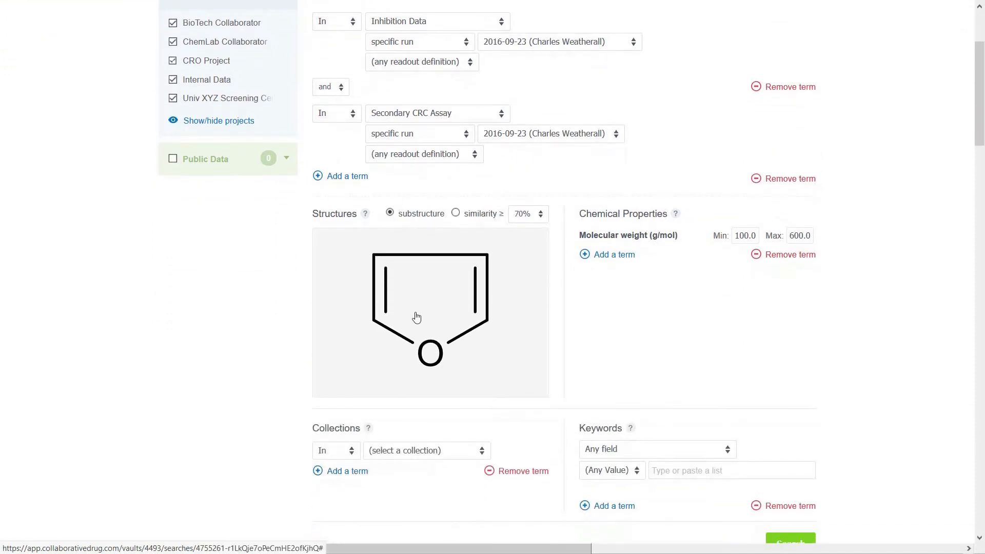
{"action": "scroll", "coordinate": [416, 316], "scroll_direction": "down", "scroll_amount": 2}
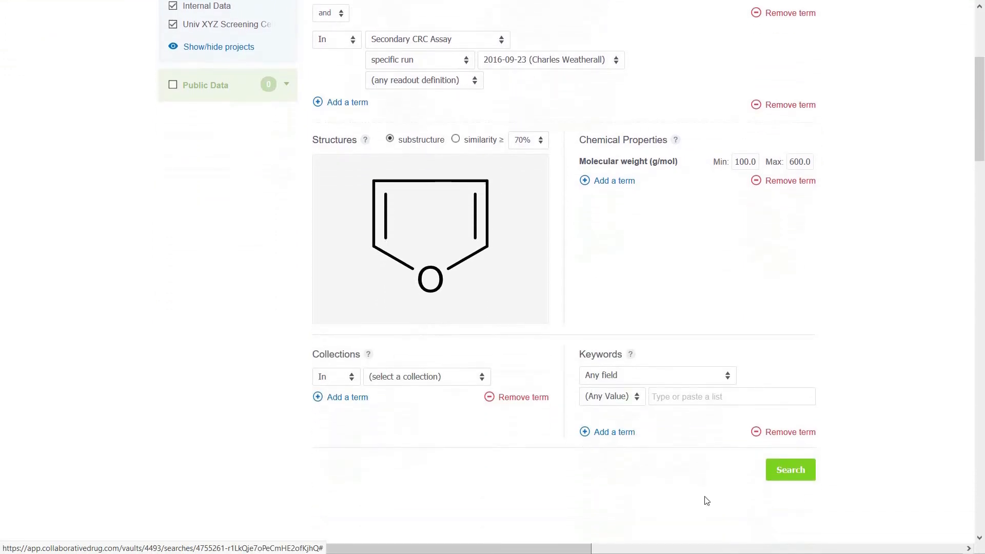
{"action": "left_click", "coordinate": [799, 475]}
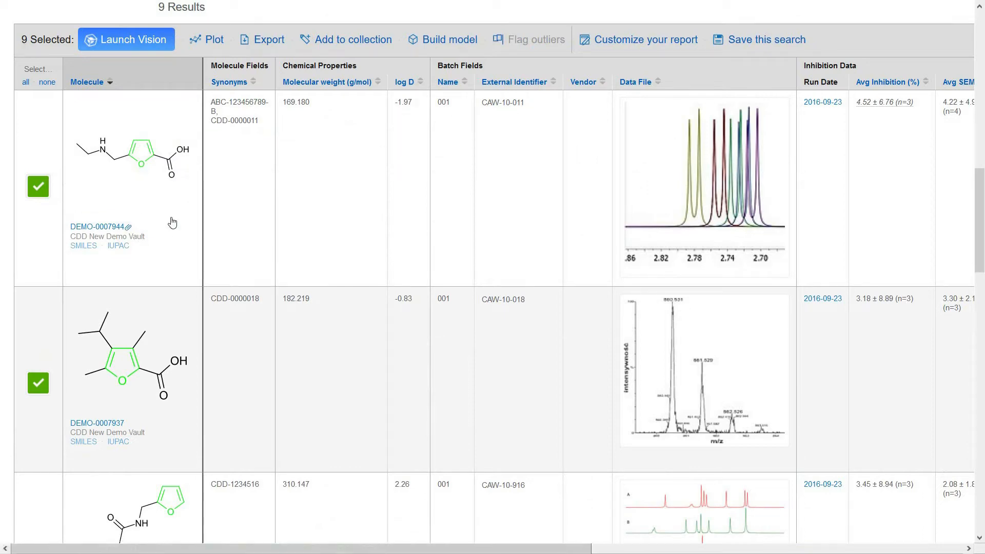
{"action": "scroll", "coordinate": [184, 221], "scroll_direction": "down", "scroll_amount": 3}
{"action": "scroll", "coordinate": [231, 277], "scroll_direction": "up", "scroll_amount": 6}
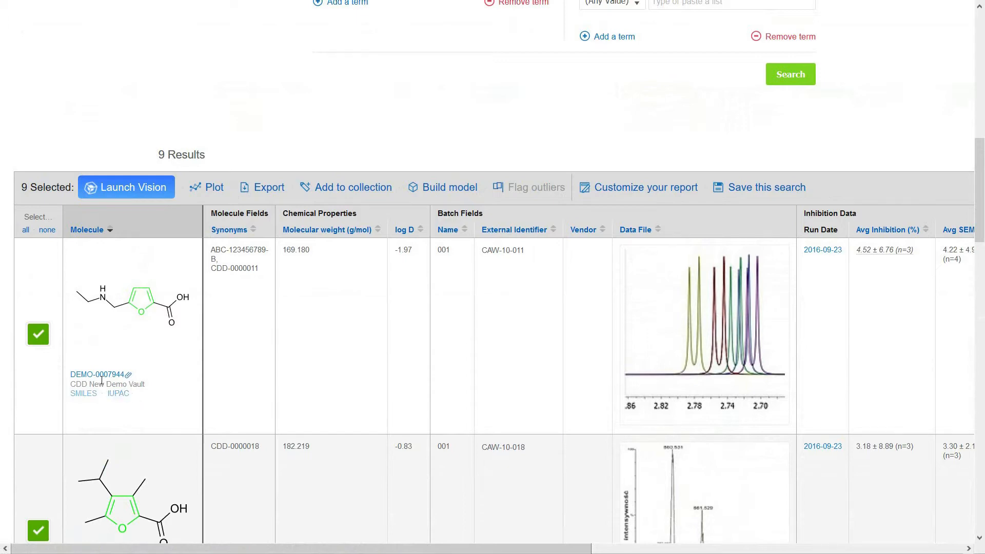
{"action": "scroll", "coordinate": [369, 377], "scroll_direction": "up", "scroll_amount": 12}
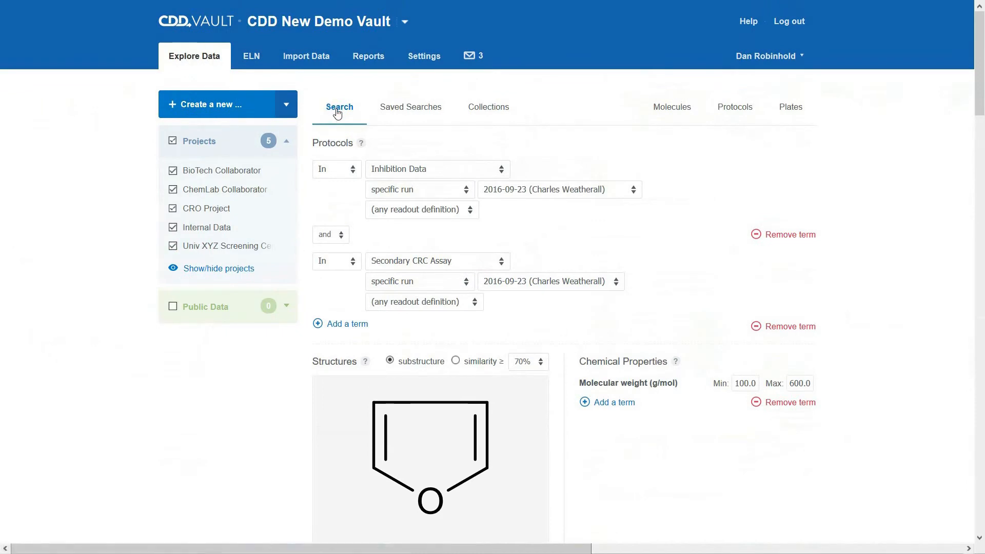
- Start a blank search and insert the vault molecule DEMO-0007944 in the structure editor as the query structure
{"action": "left_click", "coordinate": [337, 111]}
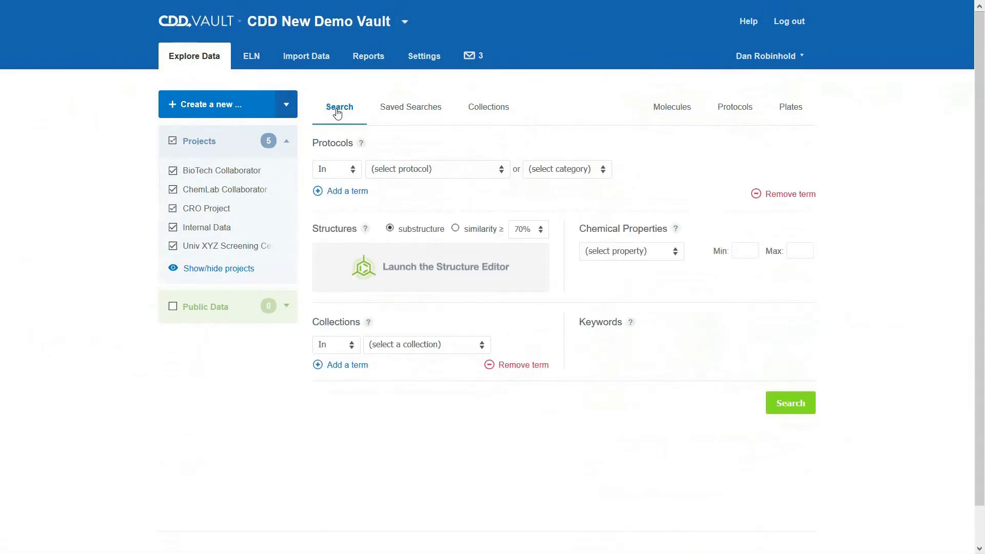
{"action": "left_click", "coordinate": [390, 270]}
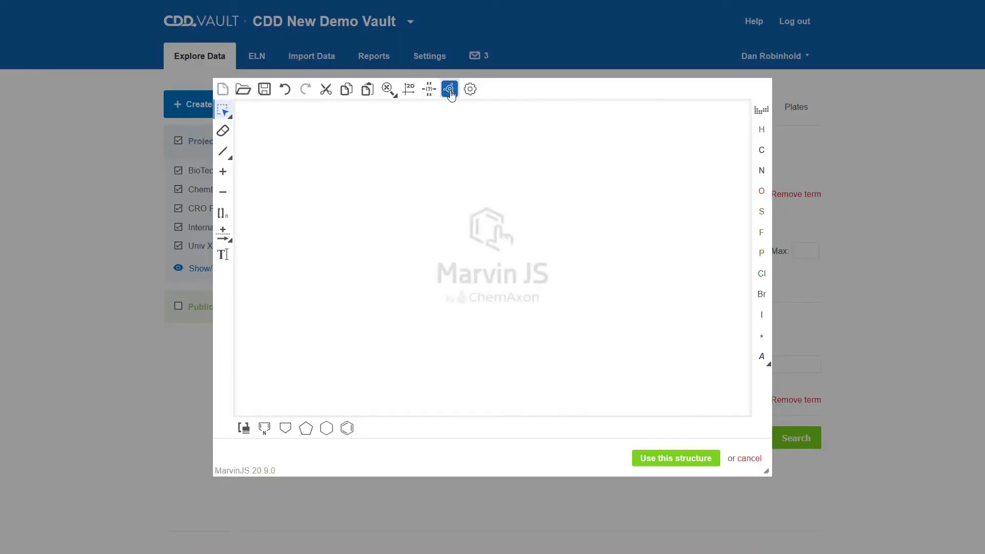
{"action": "left_click", "coordinate": [449, 89]}
{"action": "type", "text": "7944"}
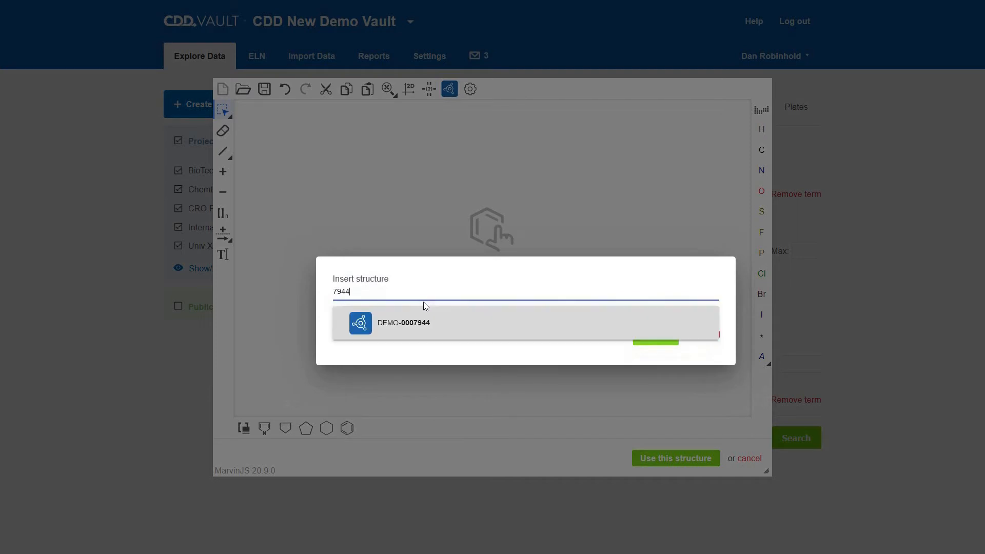
{"action": "left_click", "coordinate": [399, 325]}
{"action": "left_click", "coordinate": [644, 336]}
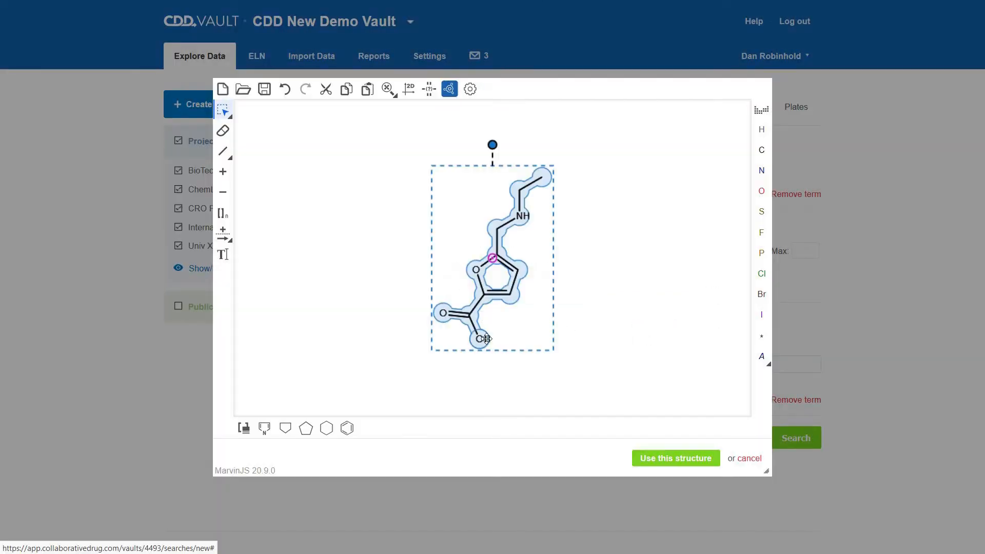
{"action": "left_click", "coordinate": [449, 89]}
{"action": "left_click", "coordinate": [668, 456]}
- Change the structure query to similarity of at least 70%, run the search, and review the ranked molecules down to the last one
{"action": "scroll", "coordinate": [402, 141], "scroll_direction": "down", "scroll_amount": 1}
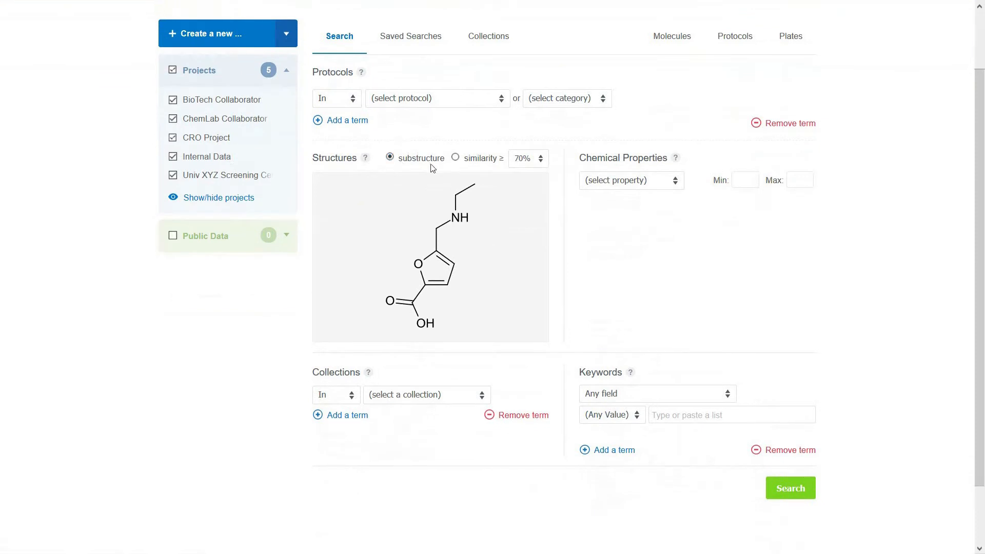
{"action": "left_click", "coordinate": [456, 161]}
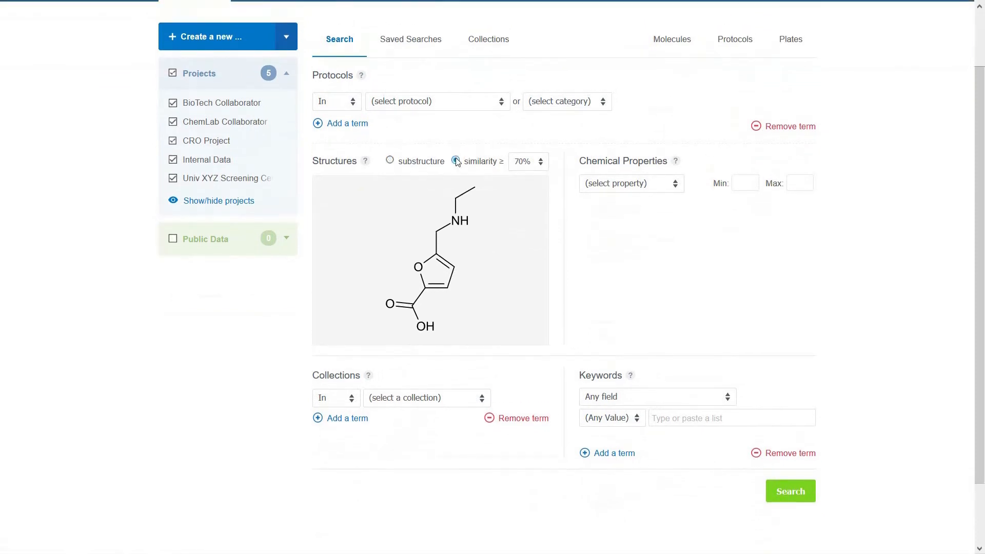
{"action": "scroll", "coordinate": [515, 163], "scroll_direction": "down", "scroll_amount": 1}
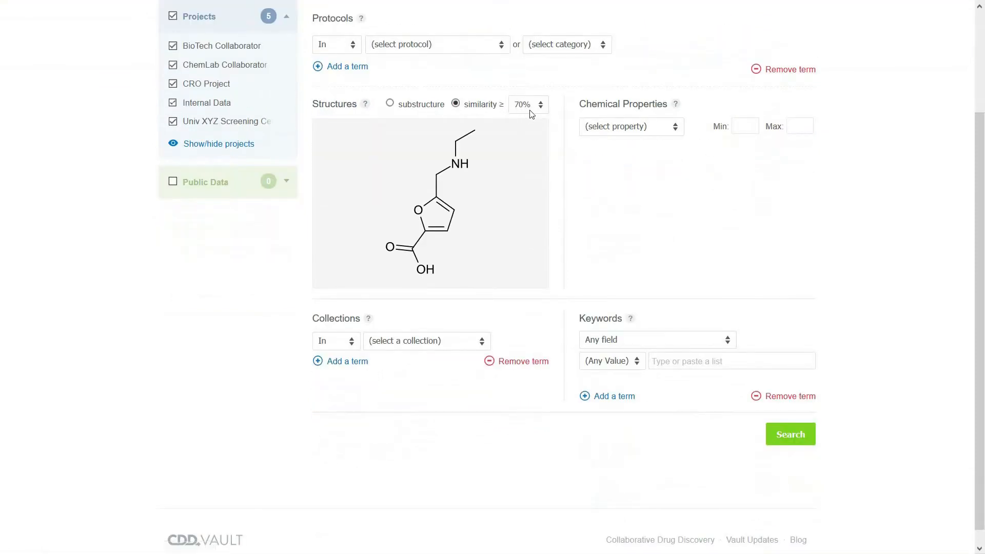
{"action": "left_click", "coordinate": [540, 106]}
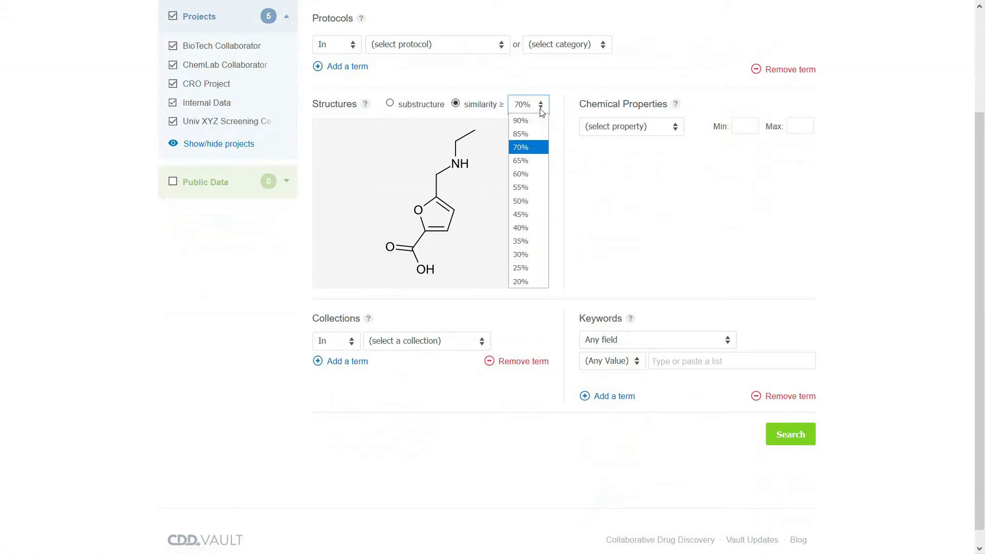
{"action": "left_click", "coordinate": [527, 149]}
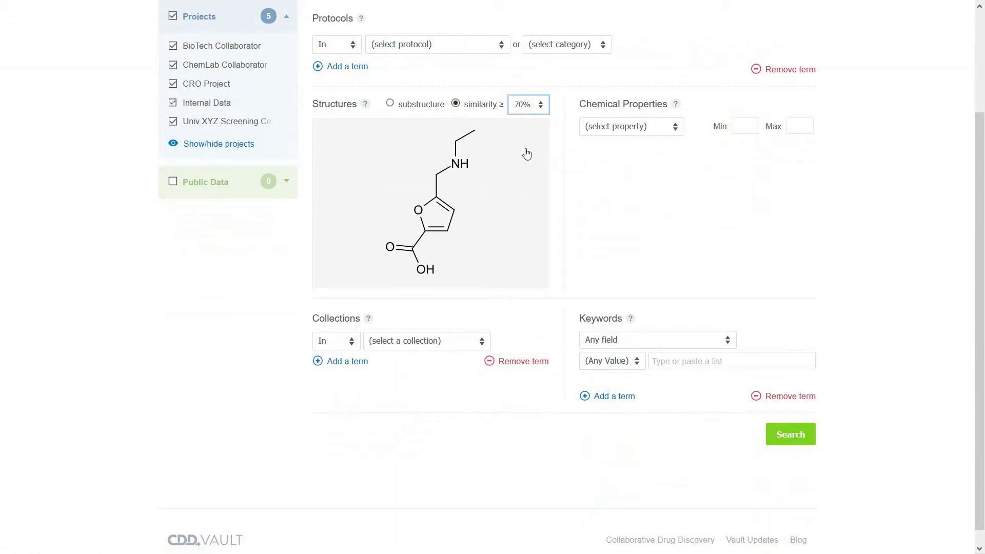
{"action": "left_click", "coordinate": [794, 437]}
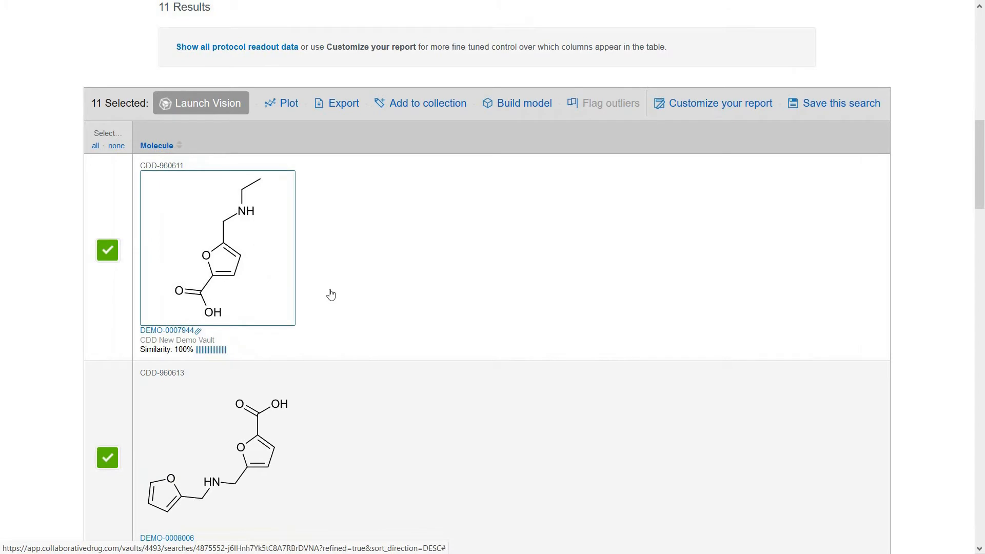
{"action": "scroll", "coordinate": [331, 294], "scroll_direction": "down", "scroll_amount": 20}
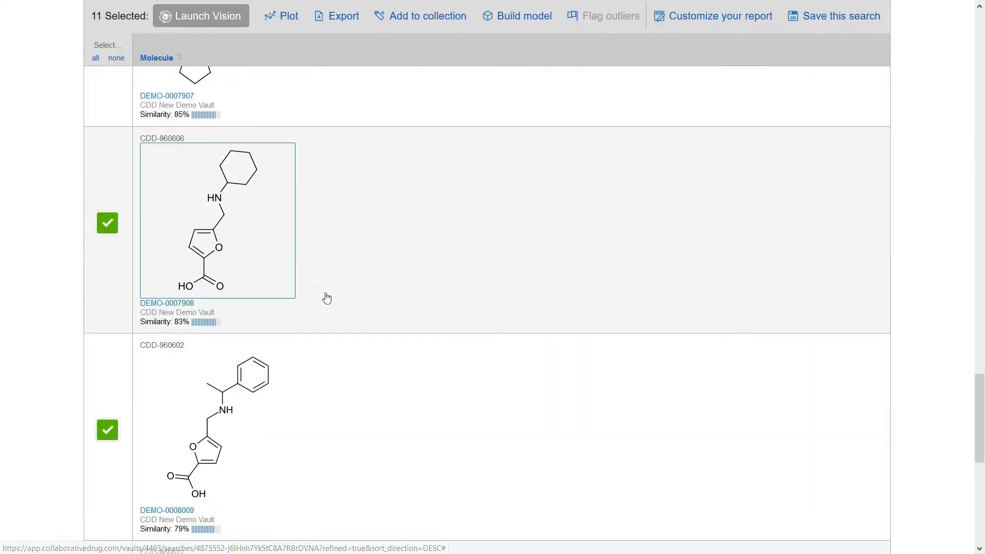
{"action": "scroll", "coordinate": [327, 298], "scroll_direction": "down", "scroll_amount": 8}
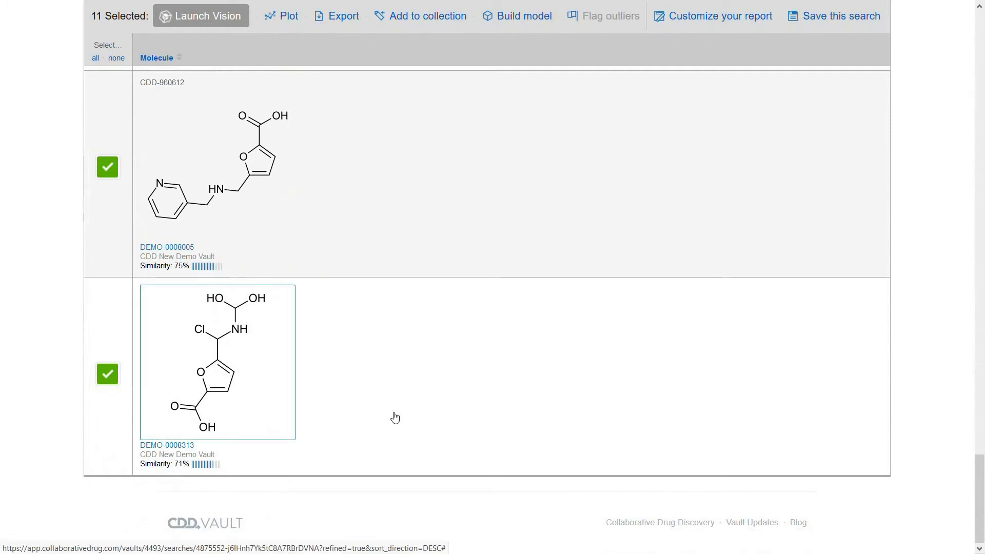
- Reopen the query structure in the editor, clear the canvas, and import the file fluorescein.mol
{"action": "scroll", "coordinate": [394, 413], "scroll_direction": "up", "scroll_amount": 15}
{"action": "scroll", "coordinate": [394, 414], "scroll_direction": "up", "scroll_amount": 15}
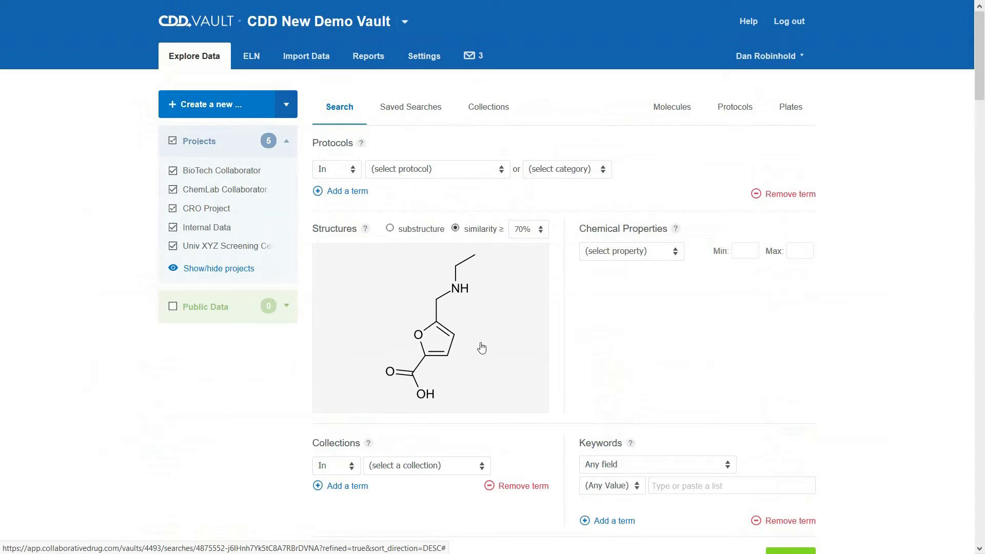
{"action": "left_click", "coordinate": [502, 334]}
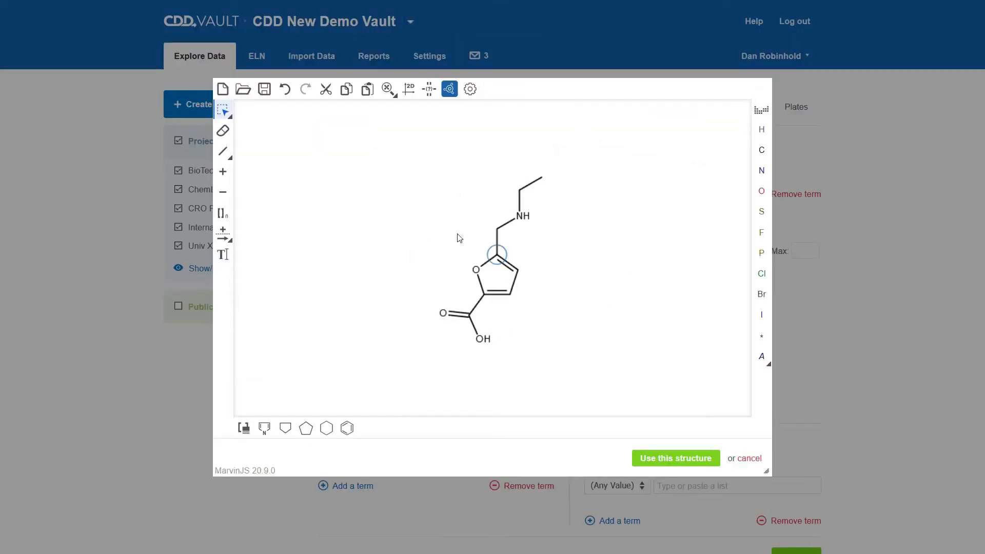
{"action": "left_click", "coordinate": [222, 89]}
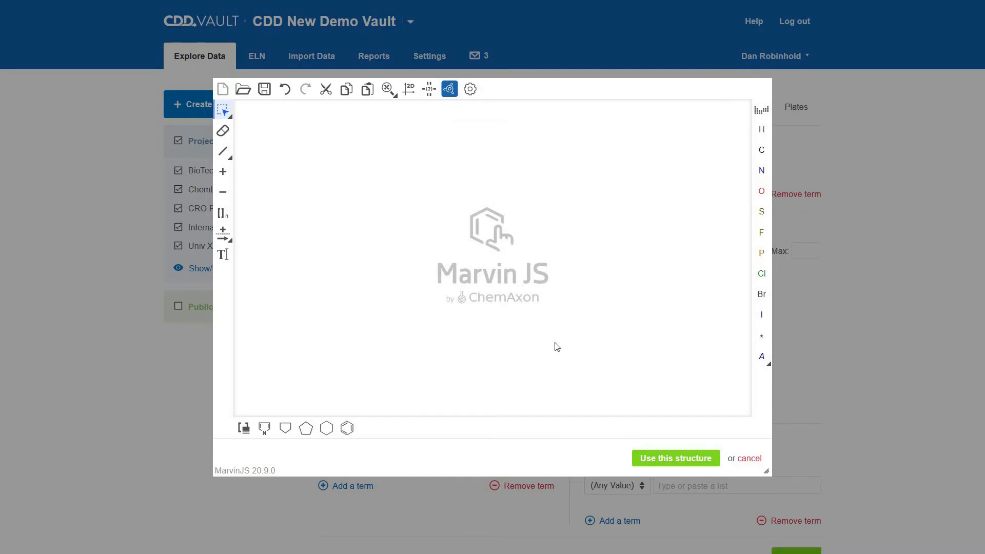
{"action": "left_click", "coordinate": [243, 91]}
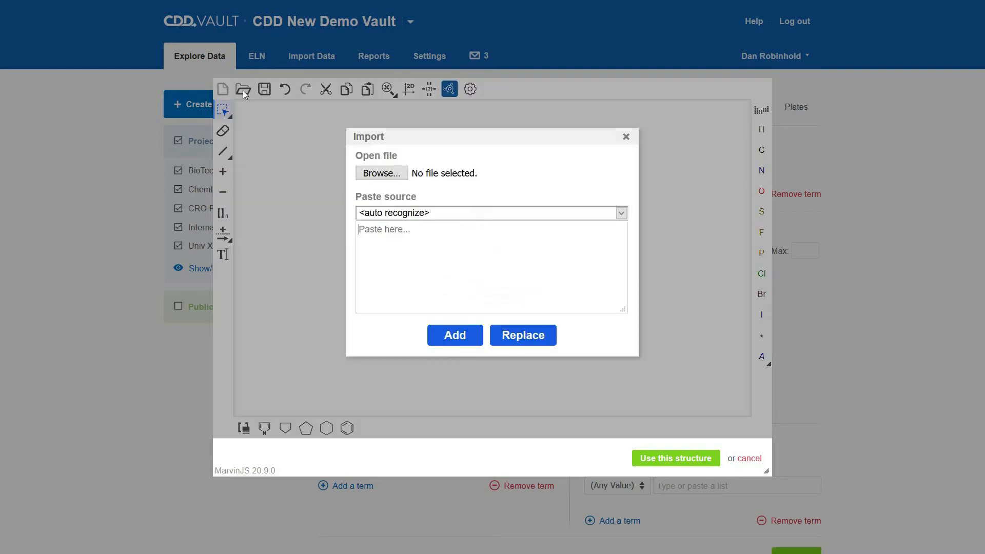
{"action": "left_click", "coordinate": [389, 177]}
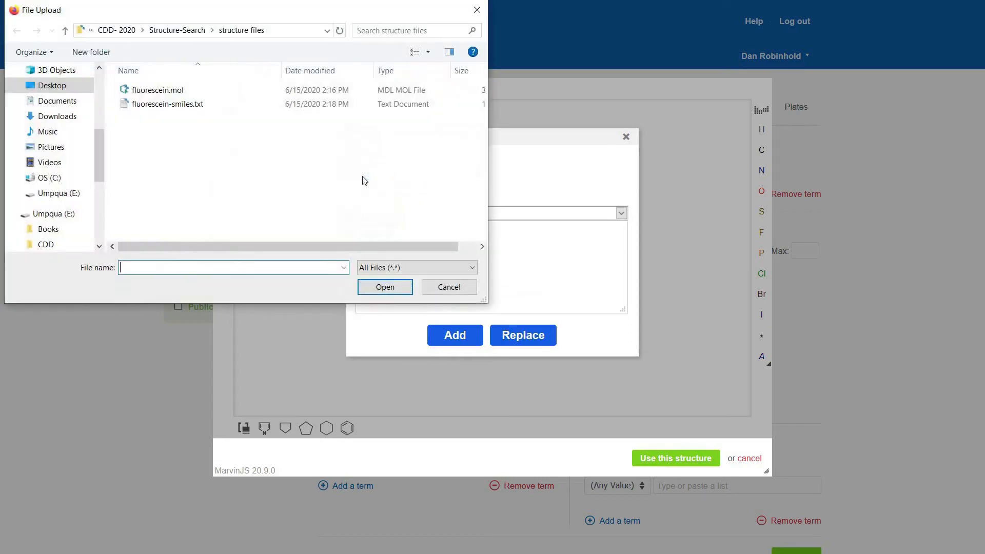
{"action": "left_click", "coordinate": [155, 95]}
{"action": "left_click", "coordinate": [384, 286]}
{"action": "left_click", "coordinate": [505, 341]}
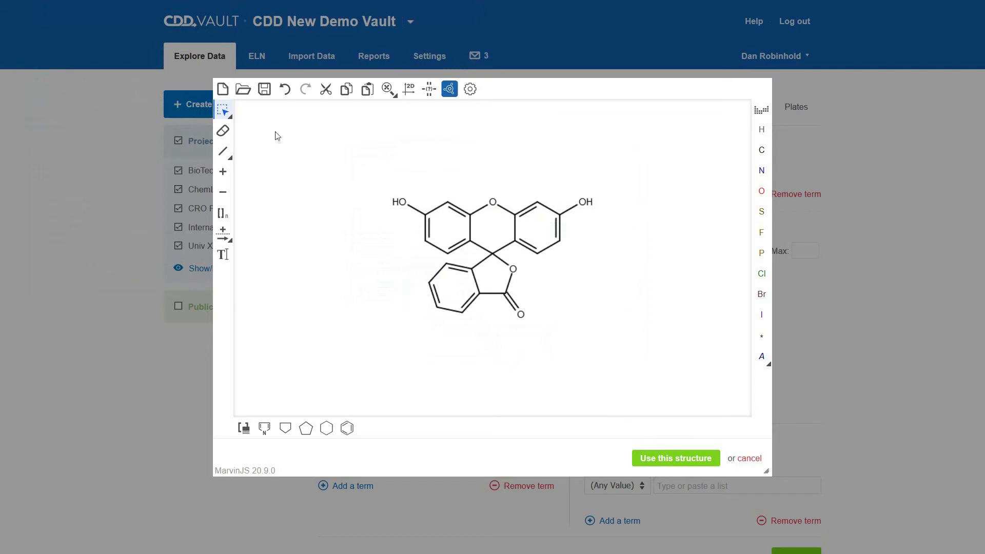
- Copy the hydroxychloroquine SMILES string from cell B4 in Excel and import it into the structure editor, replacing the canvas contents
{"action": "left_click", "coordinate": [244, 90]}
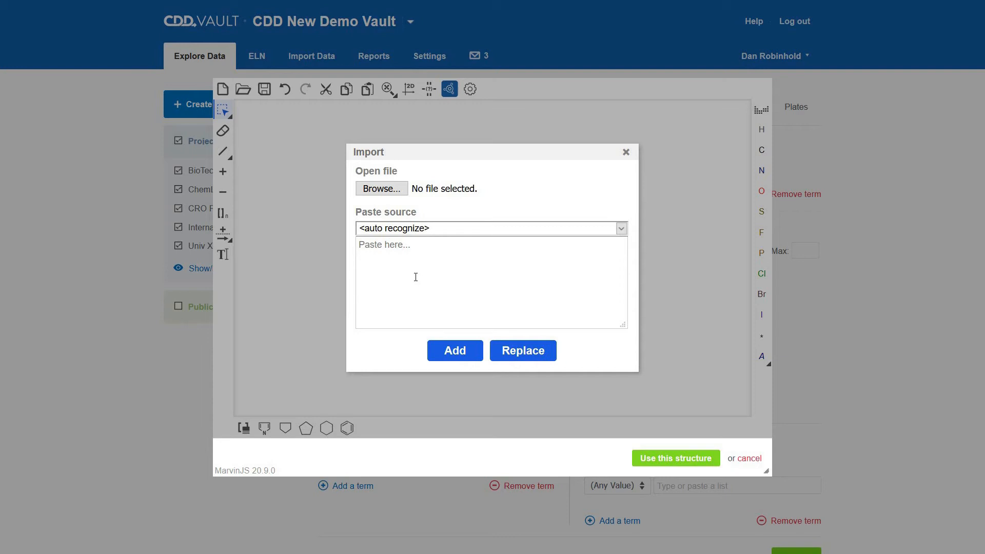
{"action": "key", "text": "alt+Tab"}
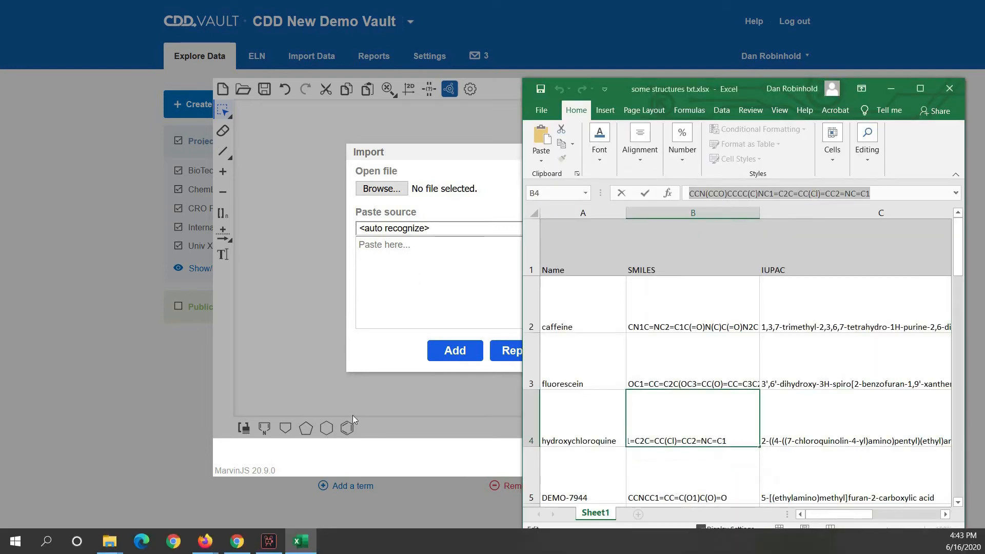
{"action": "right_click", "coordinate": [849, 194]}
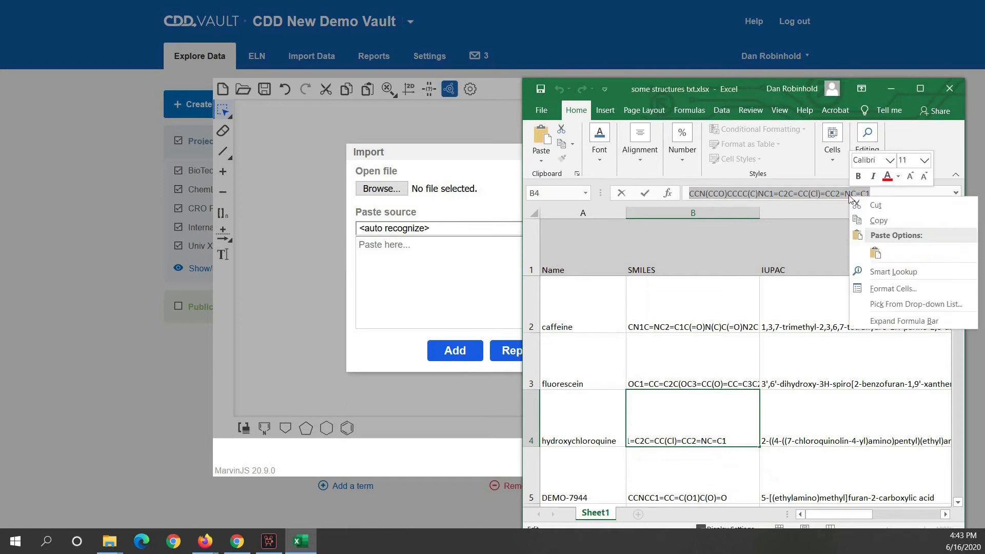
{"action": "left_click", "coordinate": [869, 222]}
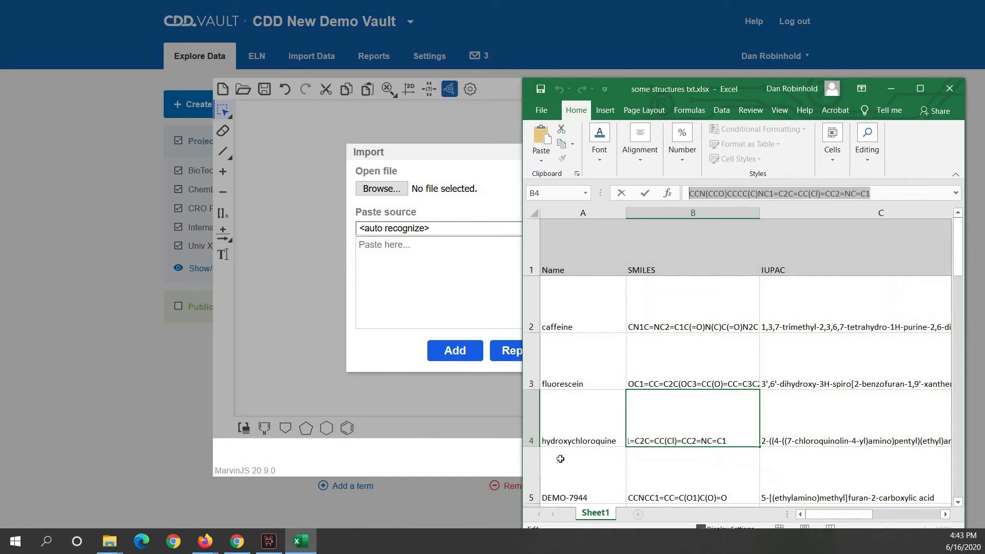
{"action": "left_click", "coordinate": [443, 306]}
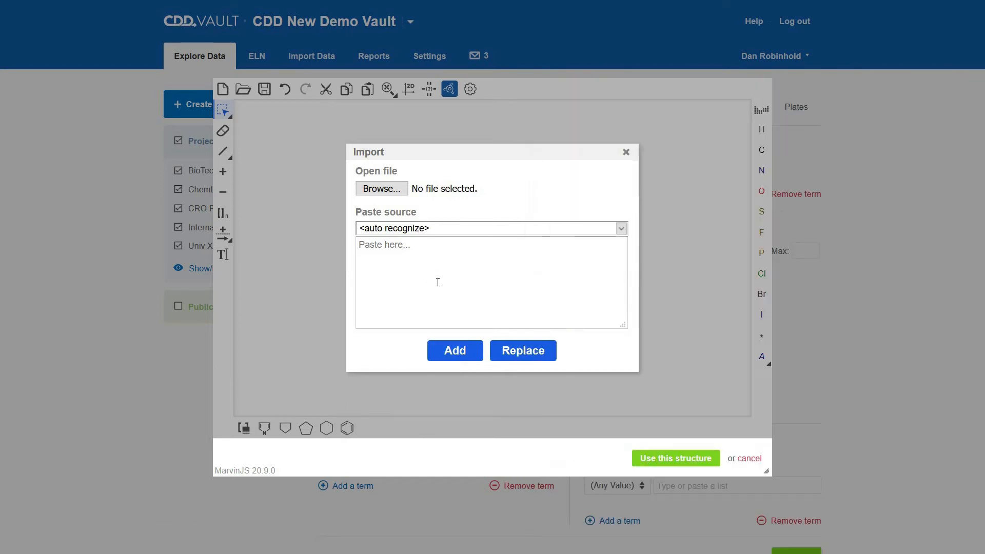
{"action": "right_click", "coordinate": [402, 251]}
{"action": "left_click", "coordinate": [438, 306]}
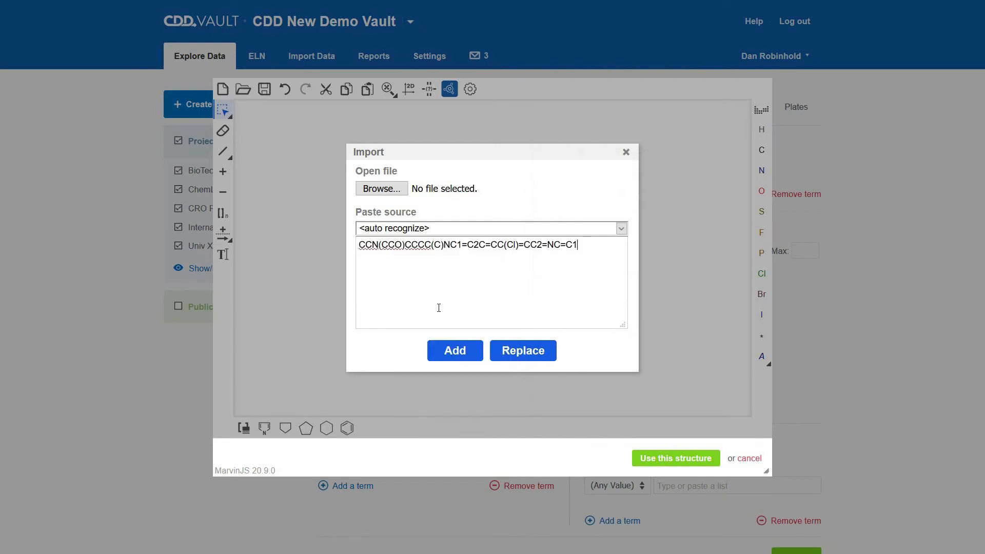
{"action": "left_click", "coordinate": [513, 359]}
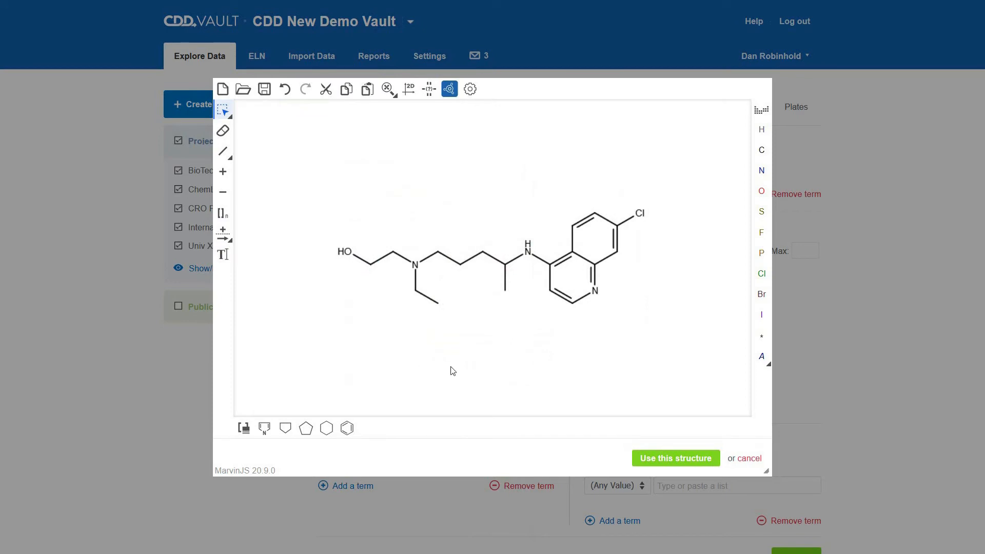
- Check which source formats the structure import accepts, keep the canvas as it is, and use the hydroxychloroquine structure as the search query
{"action": "left_click", "coordinate": [242, 89]}
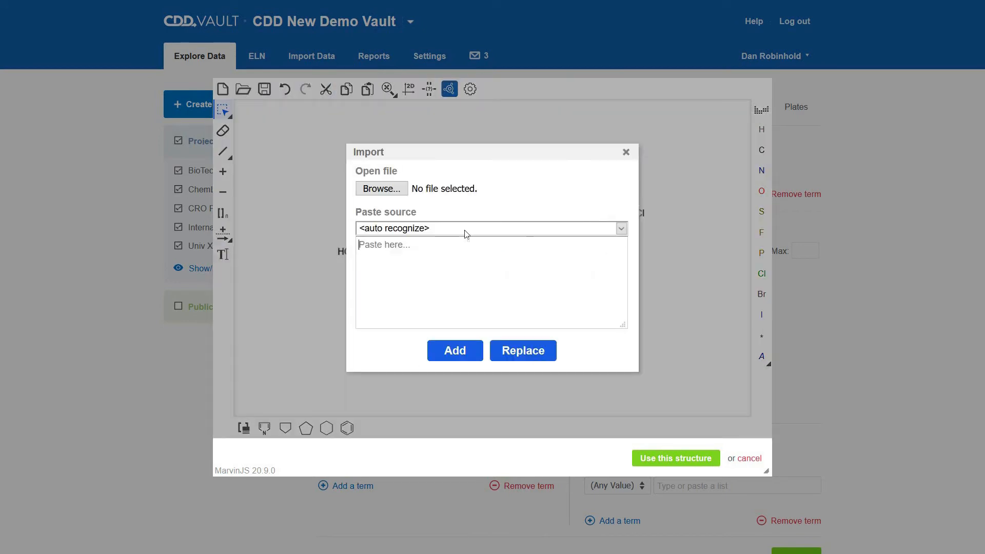
{"action": "left_click", "coordinate": [620, 228]}
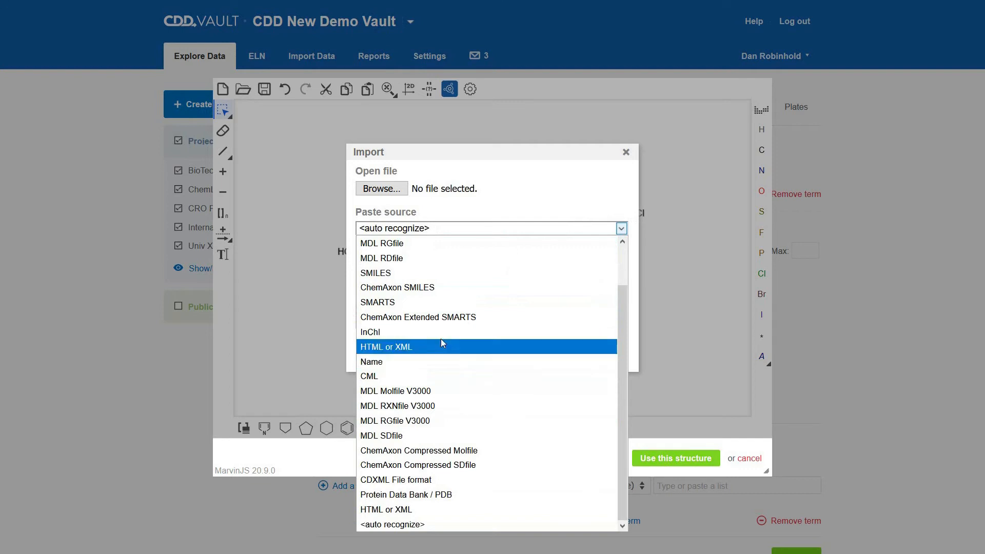
{"action": "left_click", "coordinate": [494, 189]}
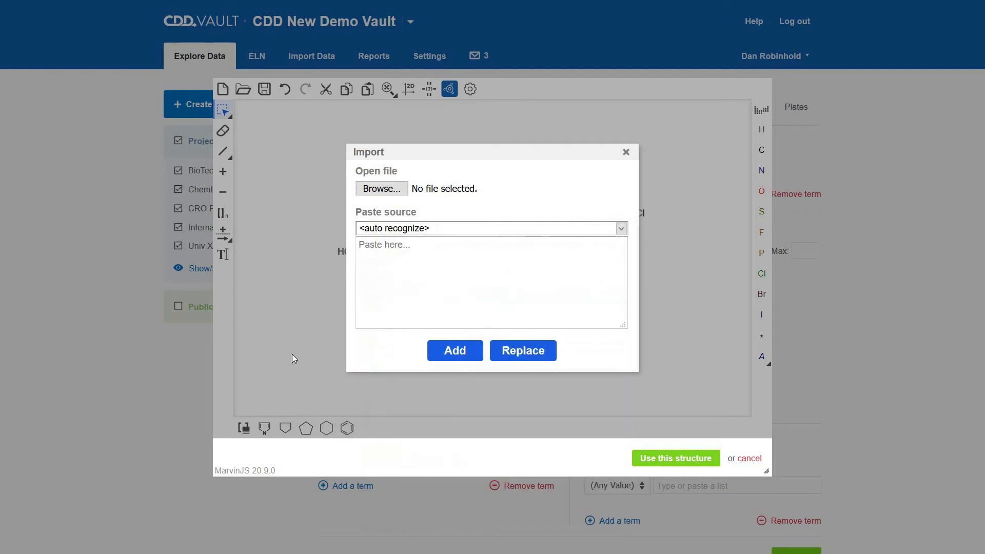
{"action": "left_click", "coordinate": [319, 361]}
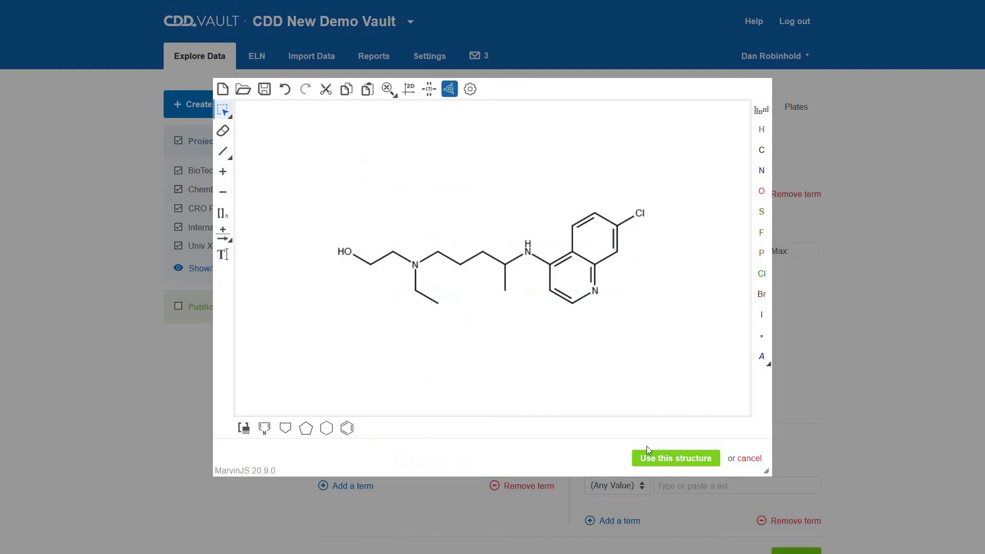
{"action": "left_click", "coordinate": [652, 458]}
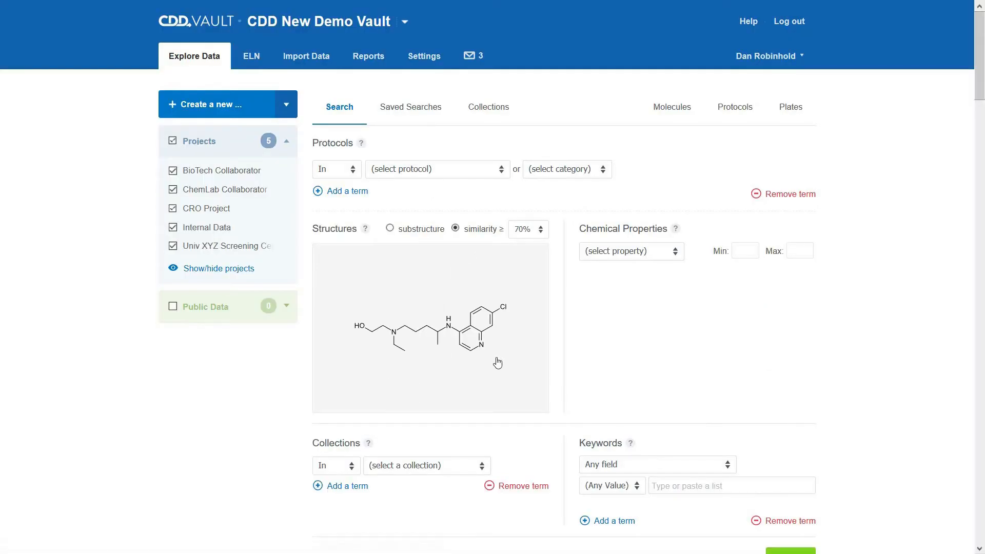
- Reopen the query structure in the editor, clear the canvas, and insert the vault molecule DEMO-0007804 - Caffeine by name
{"action": "left_click", "coordinate": [412, 292]}
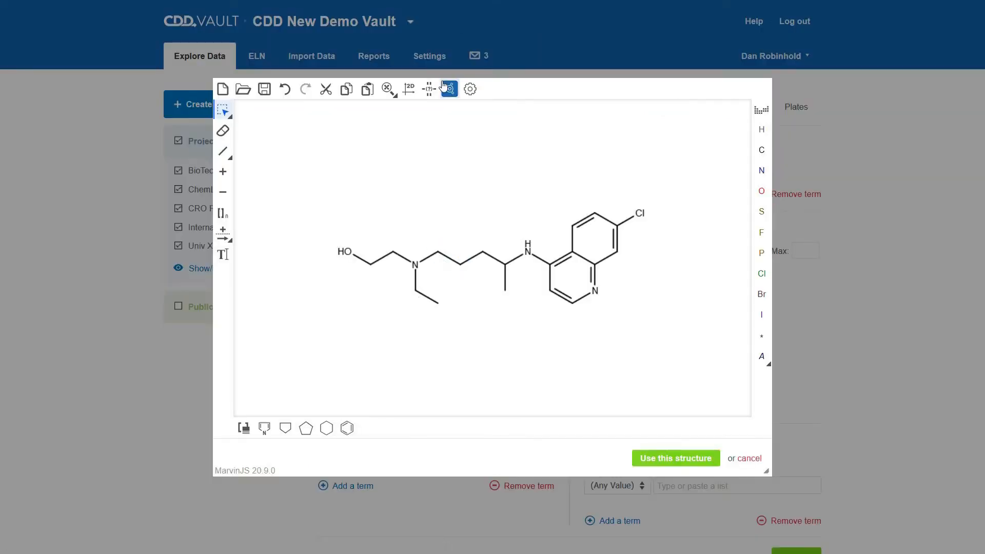
{"action": "left_click", "coordinate": [223, 91]}
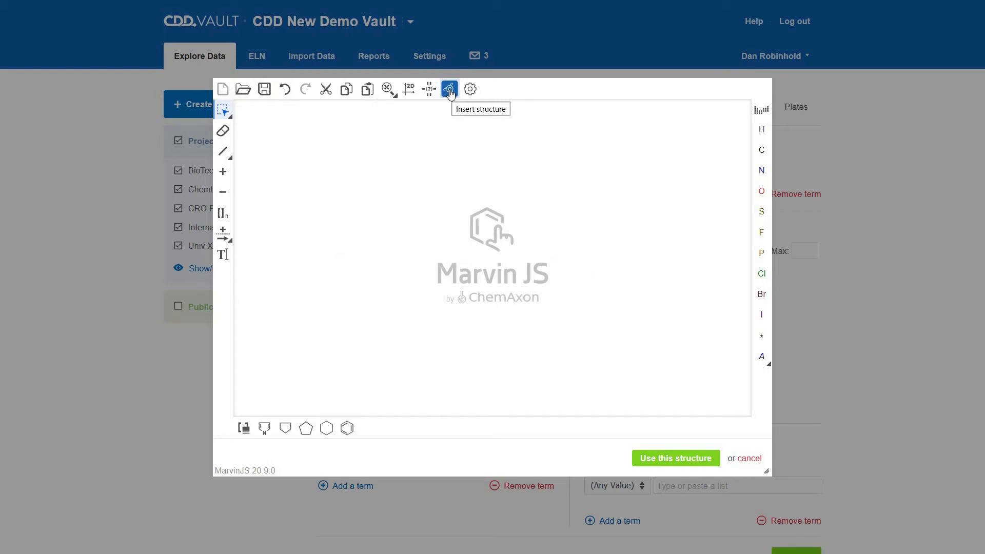
{"action": "left_click", "coordinate": [449, 90]}
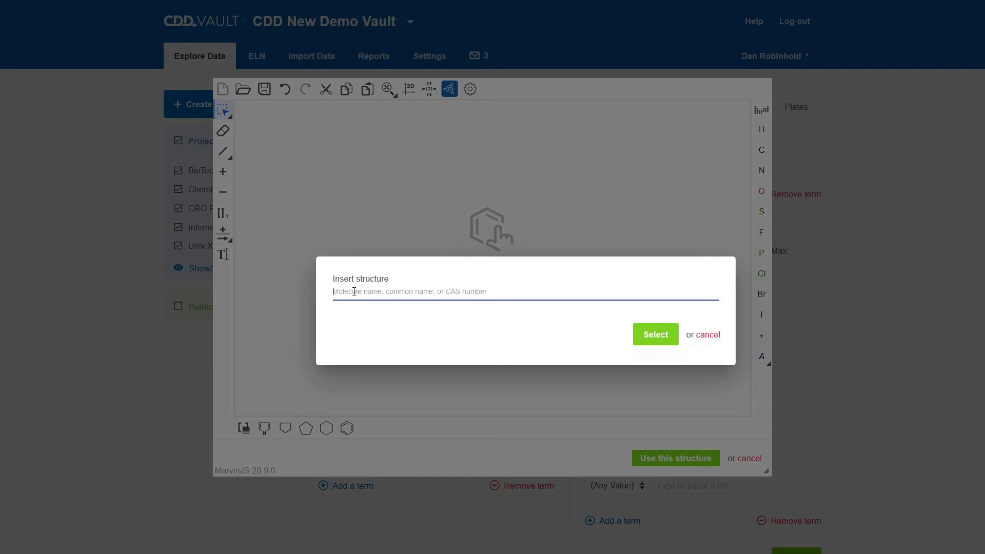
{"action": "type", "text": "caffeine"}
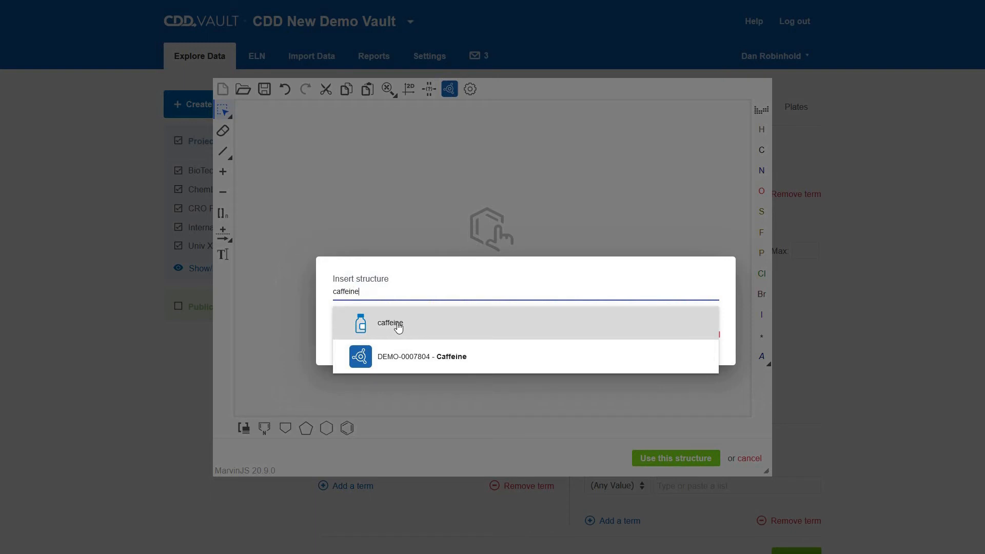
{"action": "left_click", "coordinate": [401, 362]}
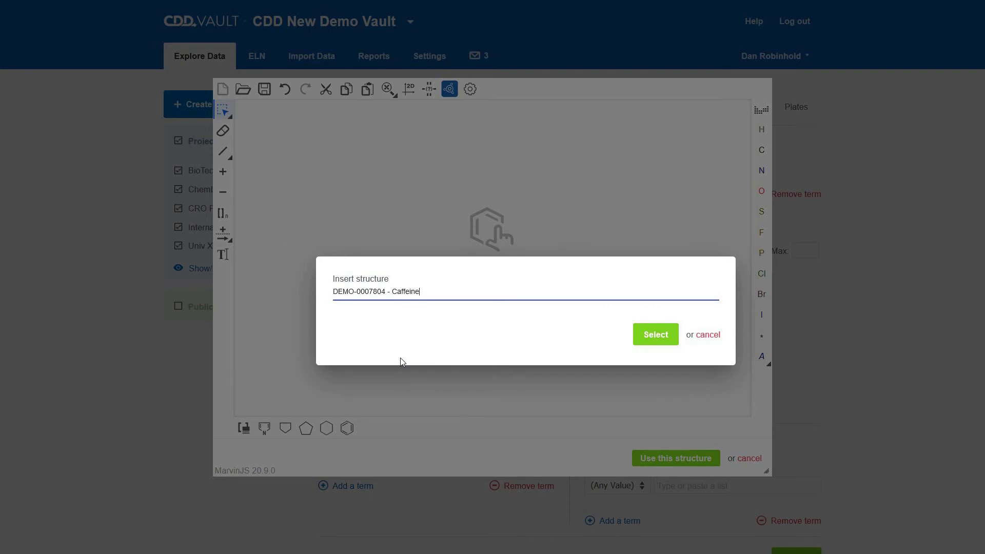
{"action": "left_click", "coordinate": [652, 345]}
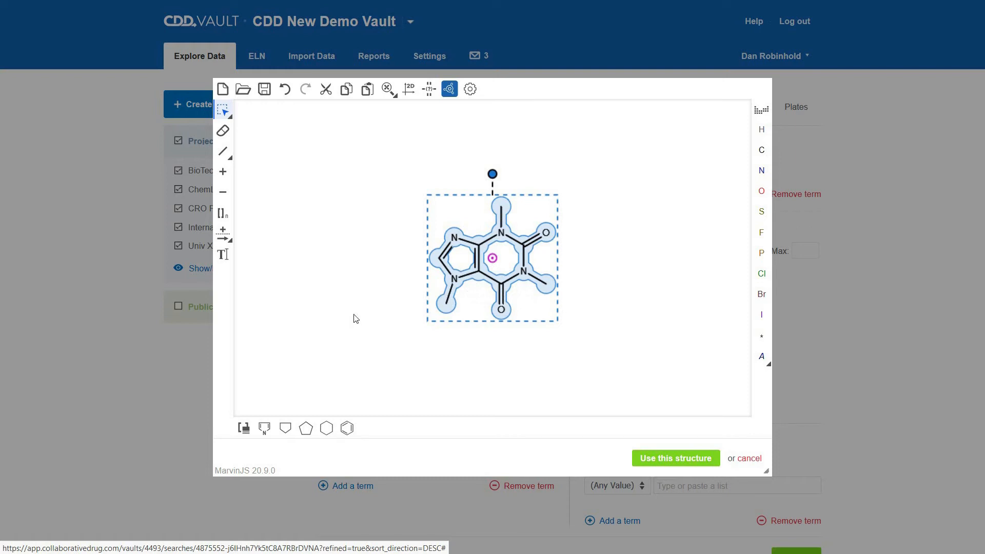
- Clear the canvas and draw a cyclohexane ring with one ring nitrogen and an amino group on an adjacent carbon
{"action": "left_click", "coordinate": [221, 90]}
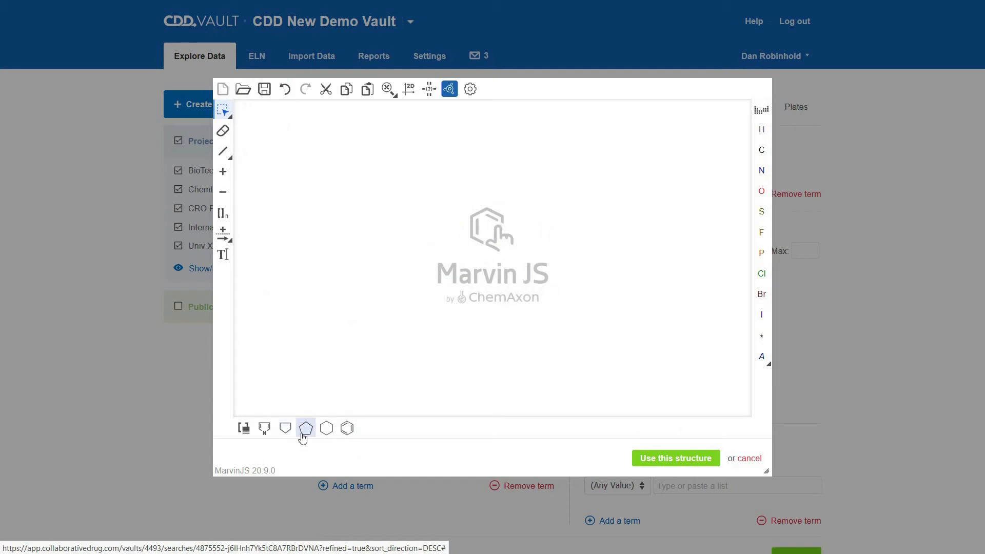
{"action": "left_click", "coordinate": [326, 429]}
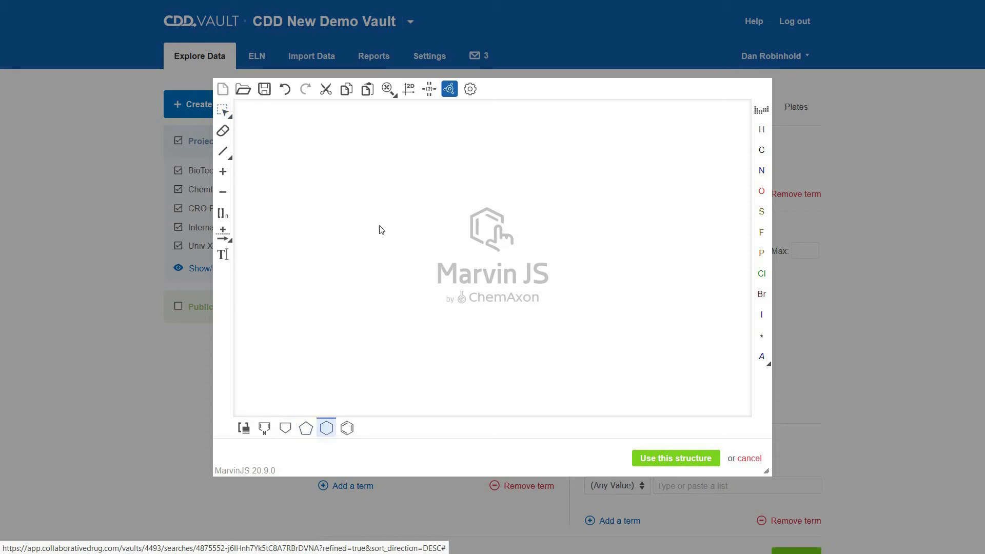
{"action": "left_click", "coordinate": [362, 195]}
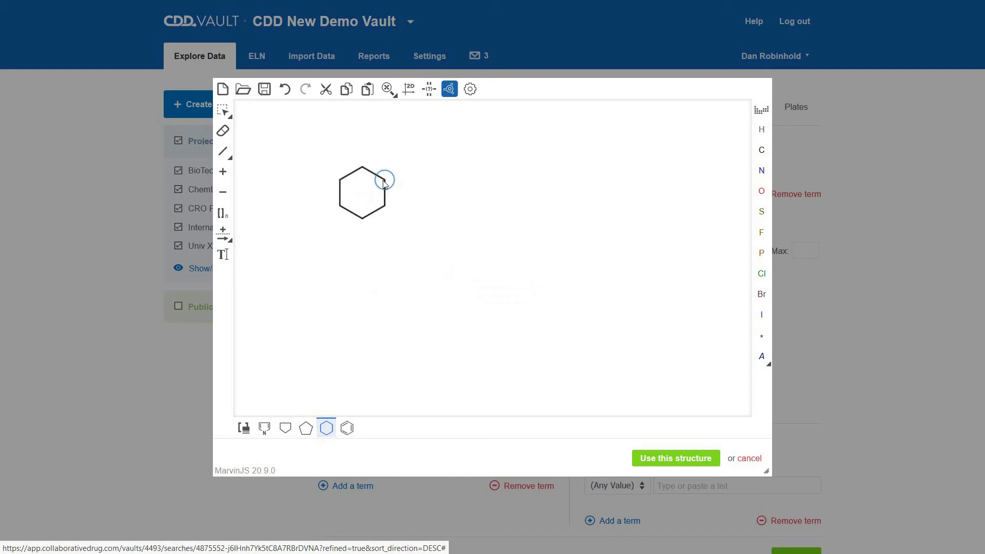
{"action": "key", "text": "n"}
{"action": "left_click", "coordinate": [761, 170]}
{"action": "left_click_drag", "start_coordinate": [364, 174], "coordinate": [363, 143]}
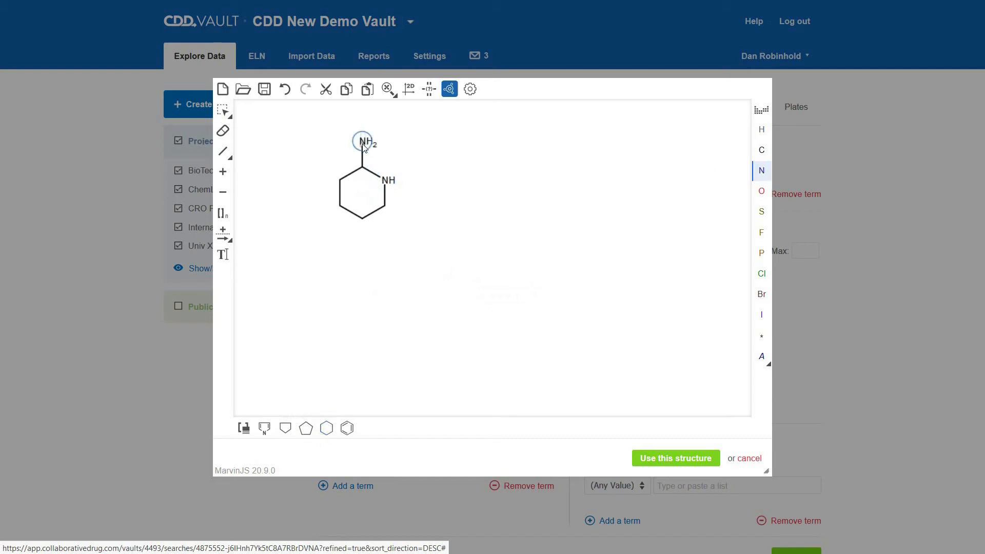
- Add a single bond to the ring carbon opposite the nitrogen and place the abbreviated group COOH at its end
{"action": "left_click", "coordinate": [224, 153]}
{"action": "left_click_drag", "start_coordinate": [339, 206], "coordinate": [315, 213]}
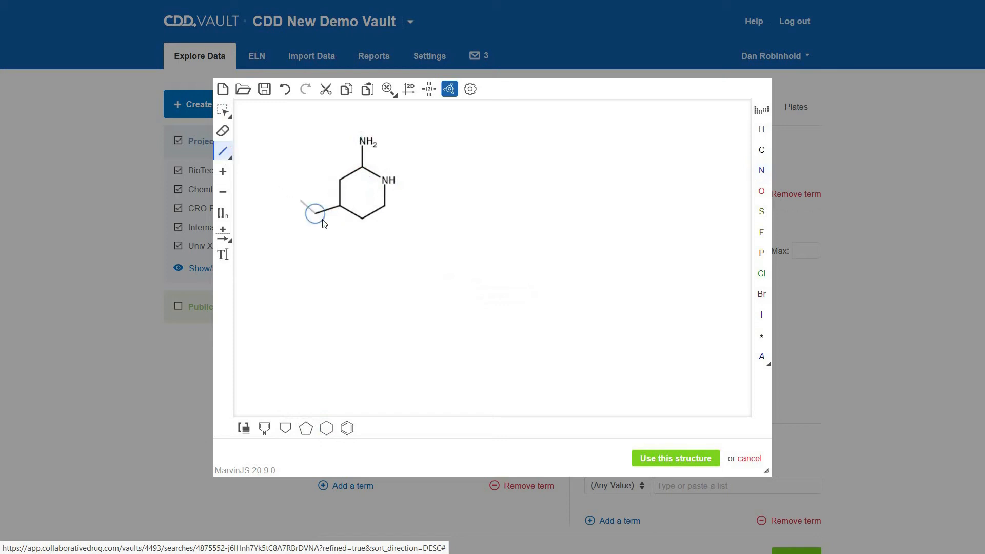
{"action": "left_click", "coordinate": [244, 428]}
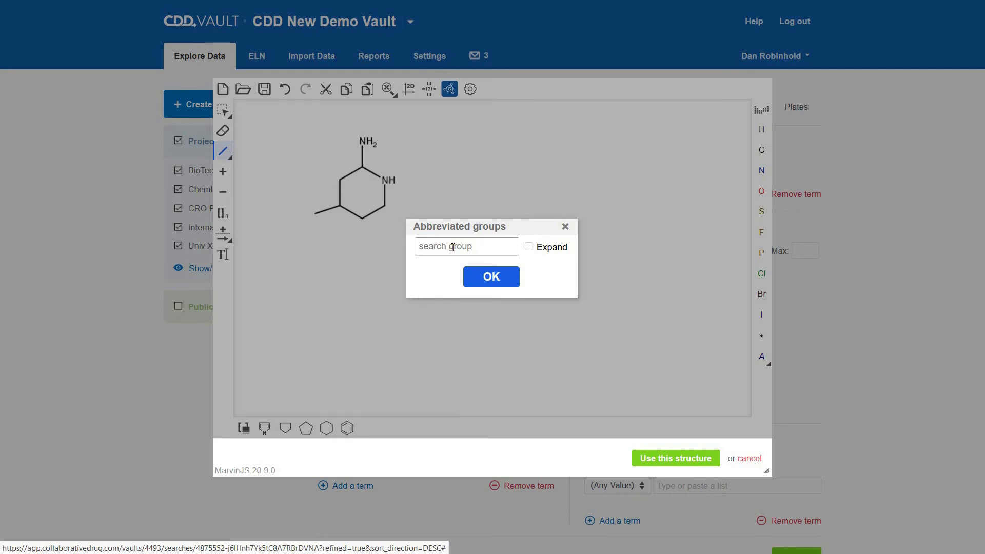
{"action": "type", "text": "COOH"}
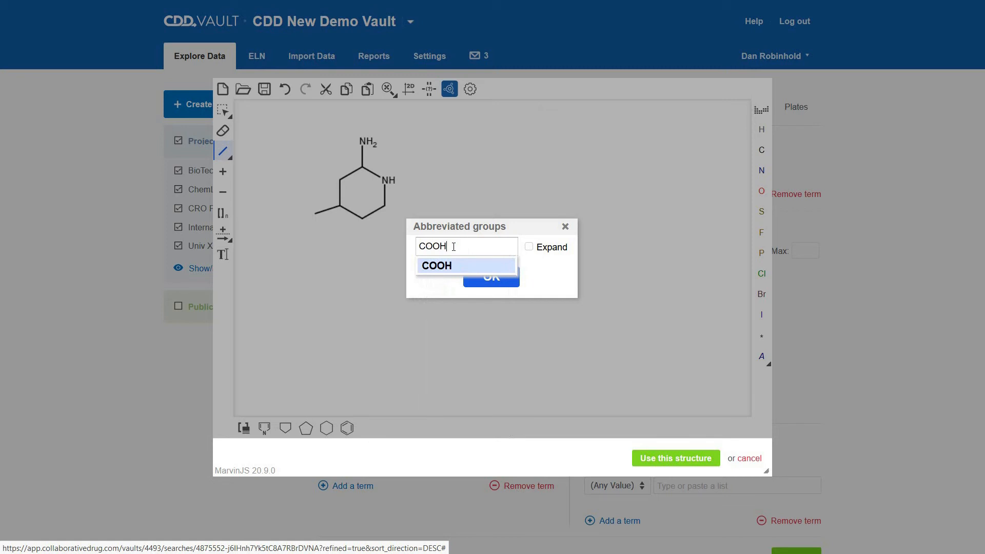
{"action": "left_click", "coordinate": [460, 267]}
{"action": "left_click", "coordinate": [491, 277]}
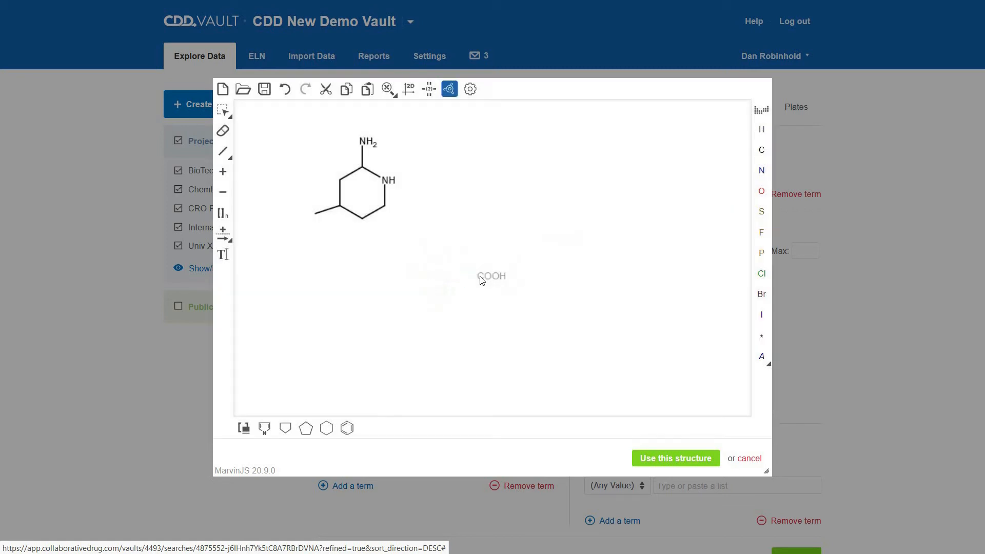
{"action": "left_click", "coordinate": [314, 214]}
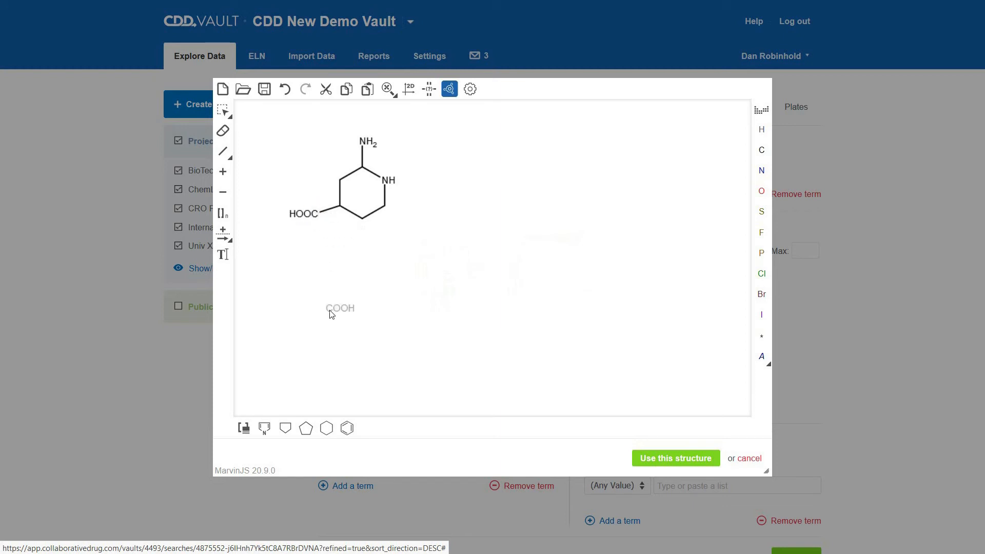
- Turn three alternating ring bonds into double bonds to make the ring a pyridine
{"action": "left_click", "coordinate": [223, 153]}
{"action": "left_click", "coordinate": [350, 172]}
{"action": "left_click", "coordinate": [380, 194]}
{"action": "left_click", "coordinate": [351, 212]}
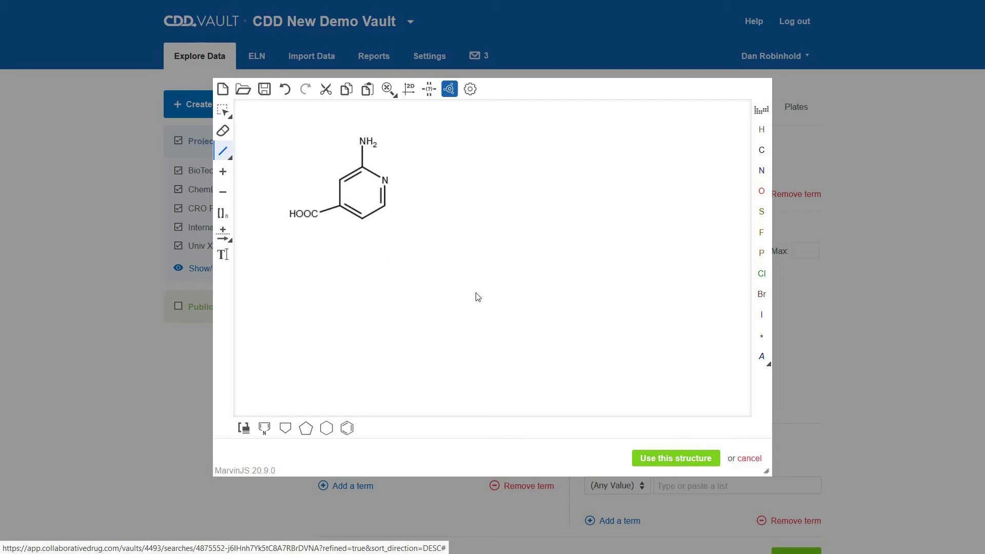
- Switch to the second search page in the browser and open its query of six stereochemistry examples in the structure editor
{"action": "mouse_move", "coordinate": [142, 4]}
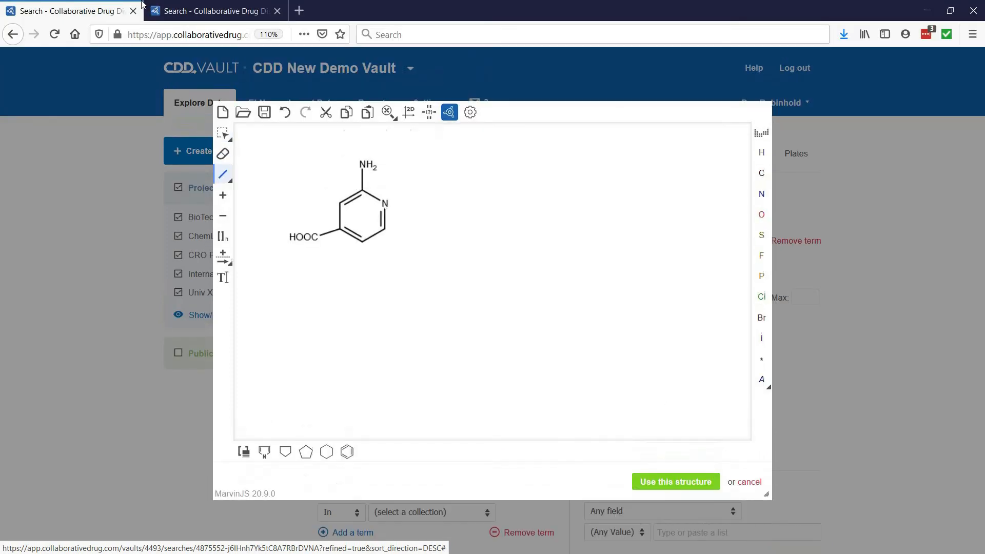
{"action": "left_click", "coordinate": [210, 11]}
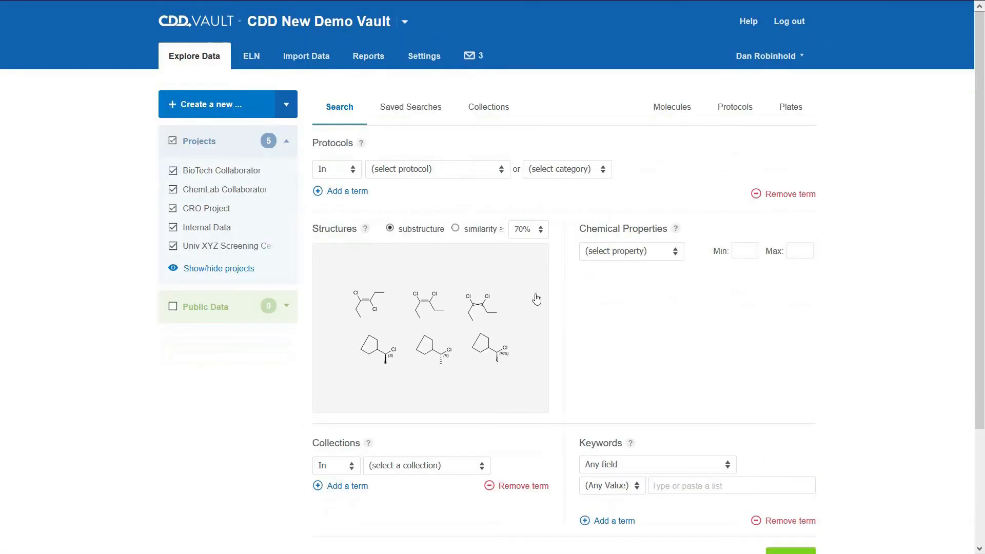
{"action": "left_click", "coordinate": [536, 299]}
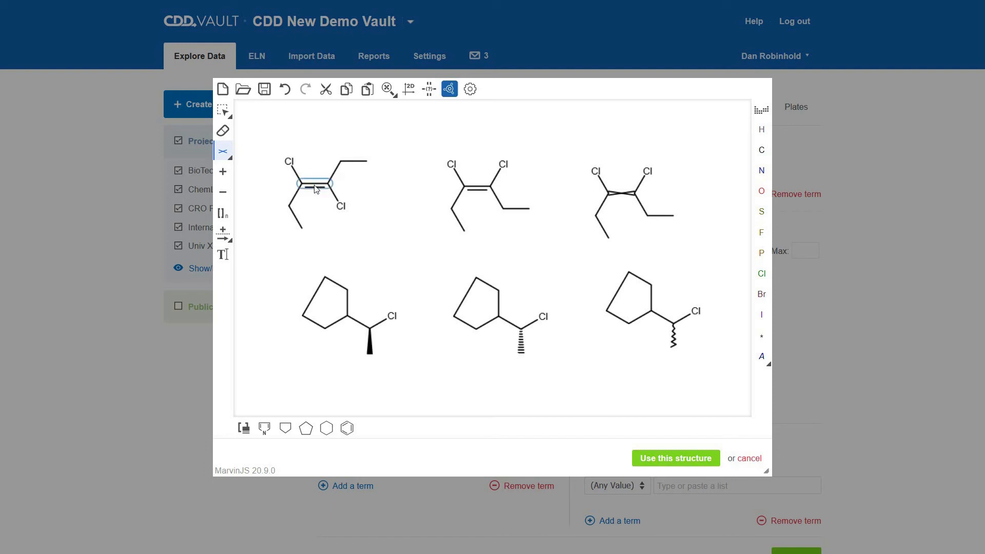
- Show the solid and hashed wedge bond types, and display the E/Z and R/S stereo labels on the example structures
{"action": "left_click", "coordinate": [229, 156]}
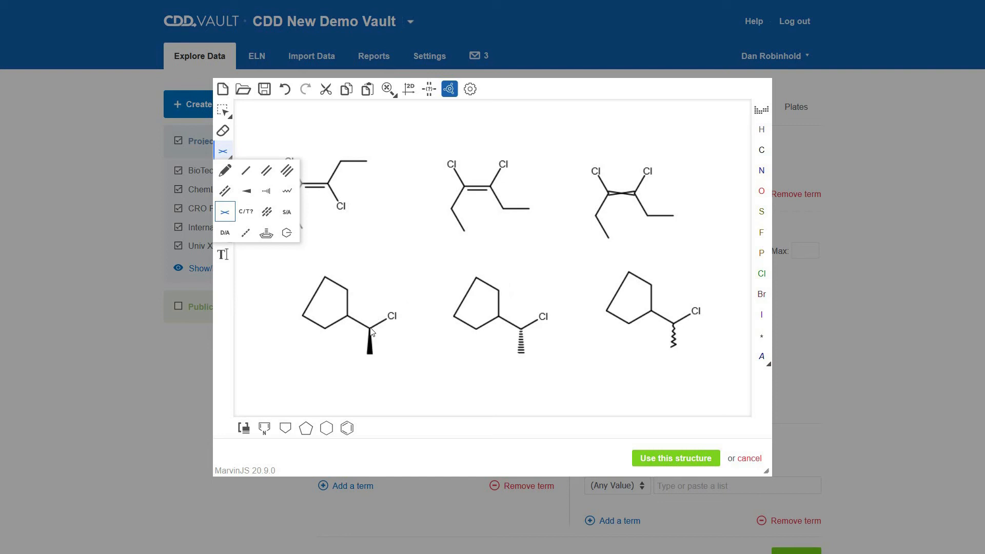
{"action": "left_click", "coordinate": [247, 190]}
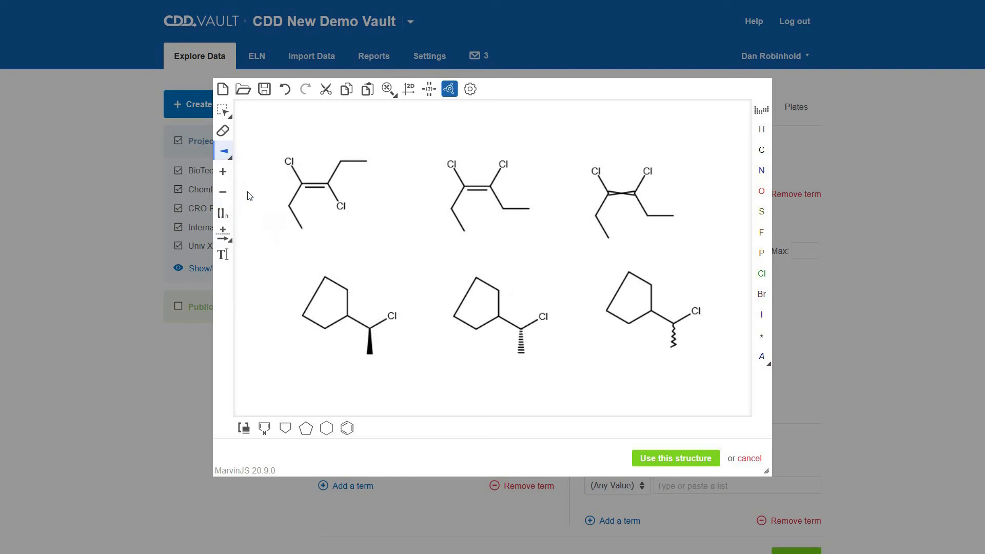
{"action": "left_click", "coordinate": [224, 153]}
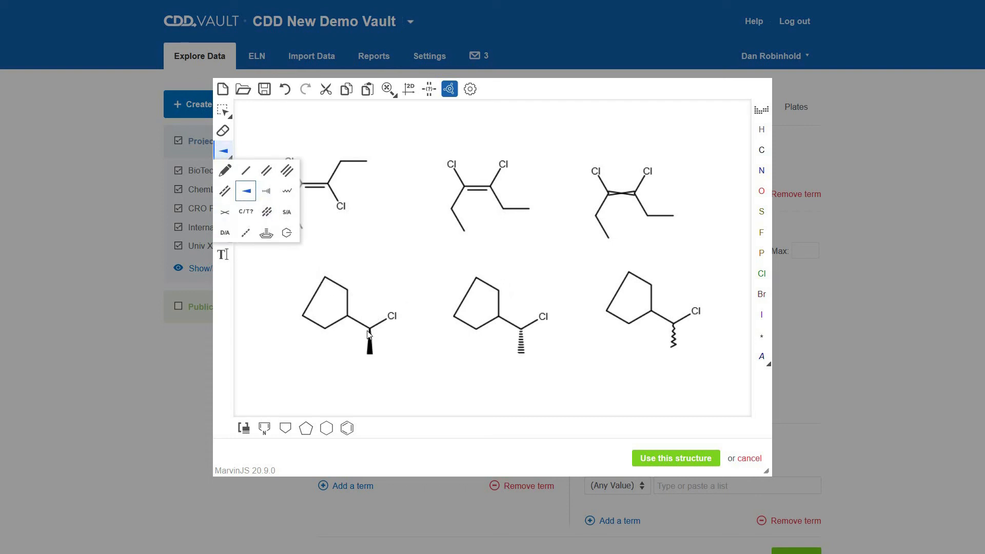
{"action": "left_click", "coordinate": [267, 193]}
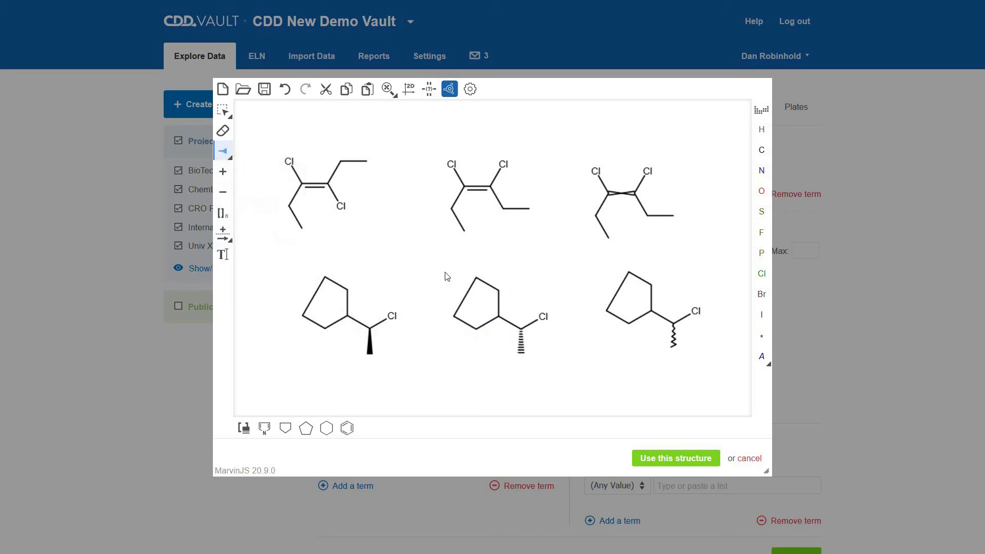
{"action": "left_click", "coordinate": [673, 339]}
{"action": "left_click", "coordinate": [431, 91]}
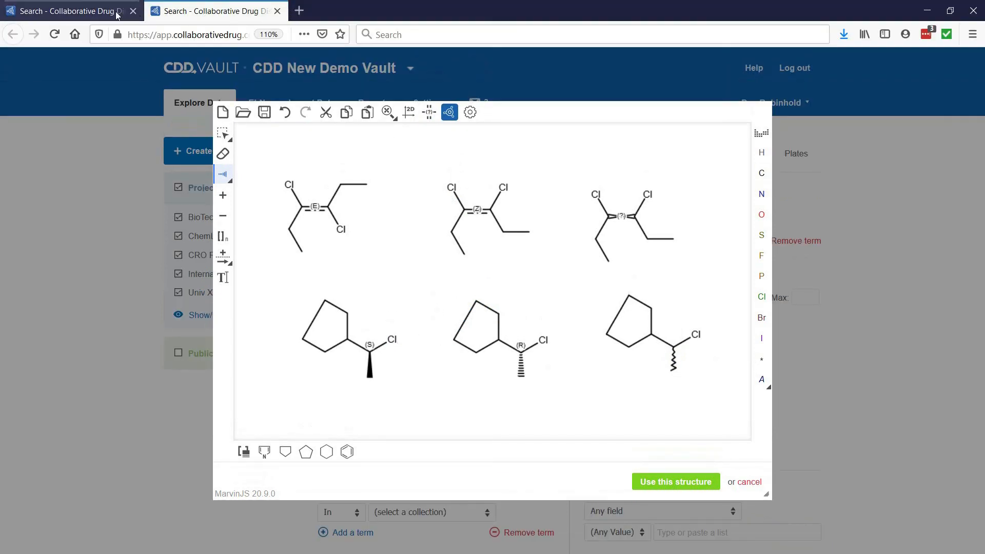
- Return to the first search page and replace the pyridine's COOH group with an any-atom (A) substituent
{"action": "left_click", "coordinate": [117, 13]}
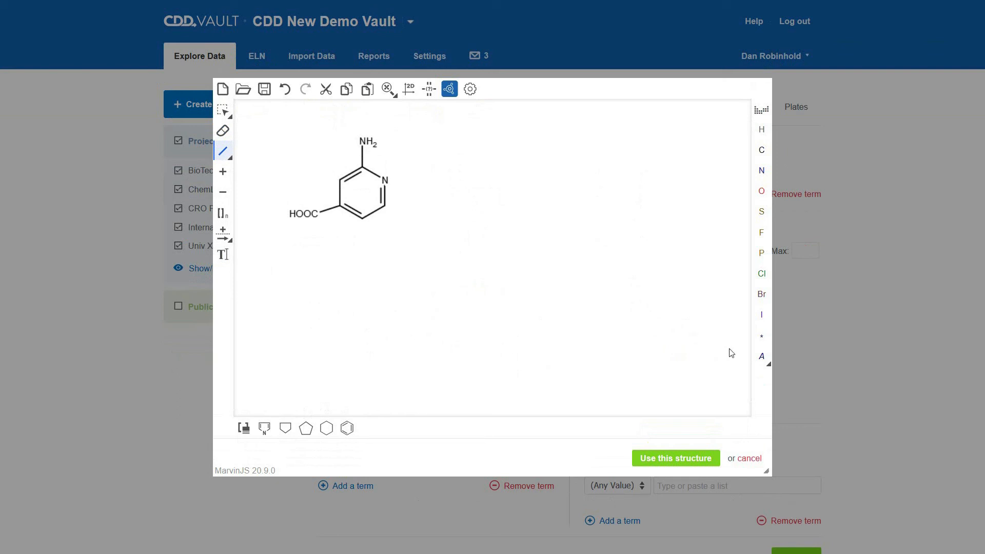
{"action": "left_click", "coordinate": [768, 363]}
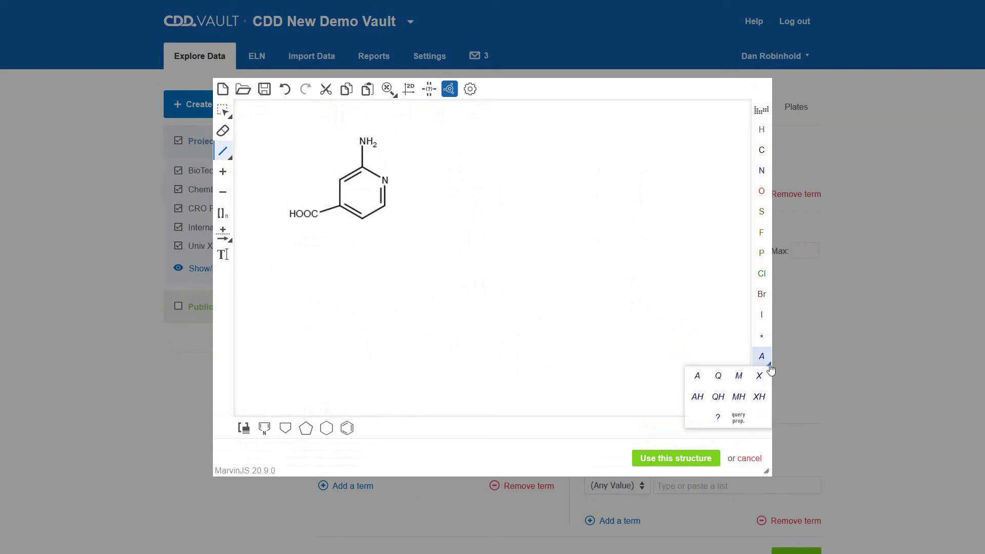
{"action": "left_click", "coordinate": [220, 131]}
{"action": "left_click", "coordinate": [302, 215]}
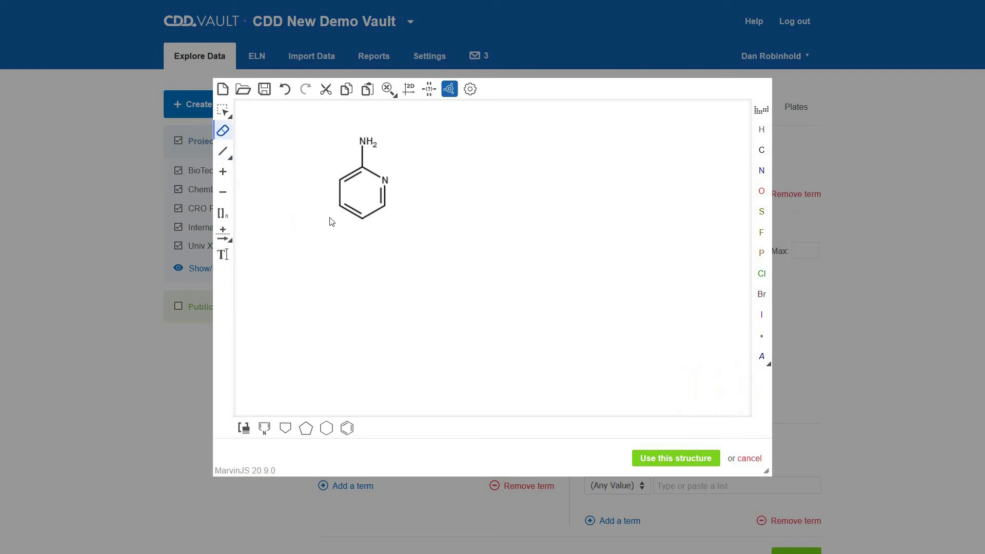
{"action": "left_click", "coordinate": [767, 363]}
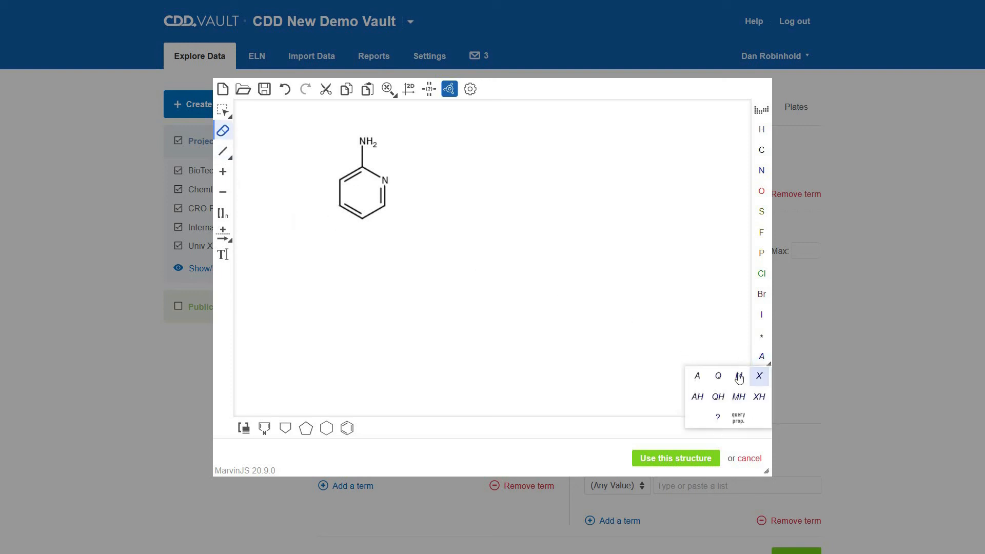
{"action": "left_click", "coordinate": [697, 379]}
{"action": "left_click", "coordinate": [324, 216]}
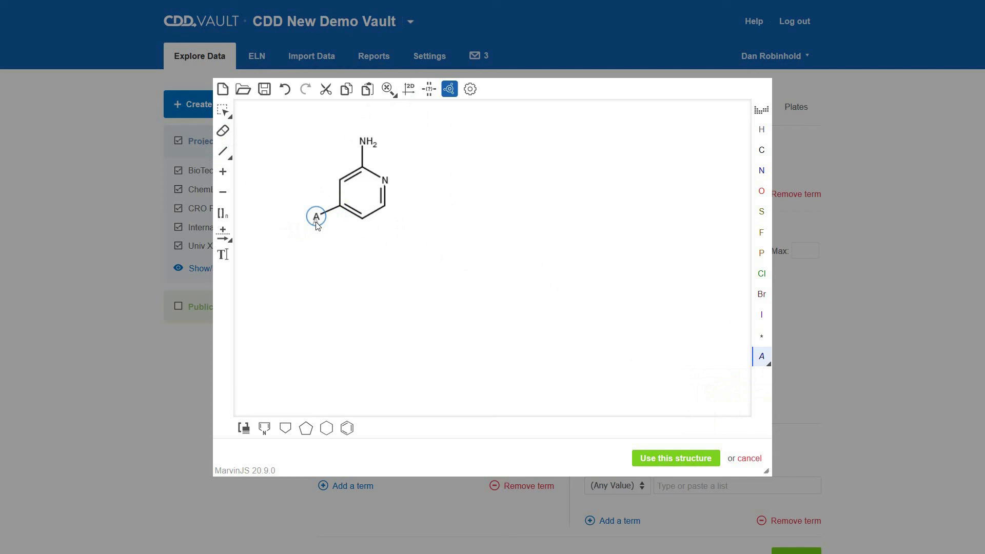
- Replace the A substituent on the pyridine with AH (any or H), and select the * atom type
{"action": "left_click", "coordinate": [768, 364]}
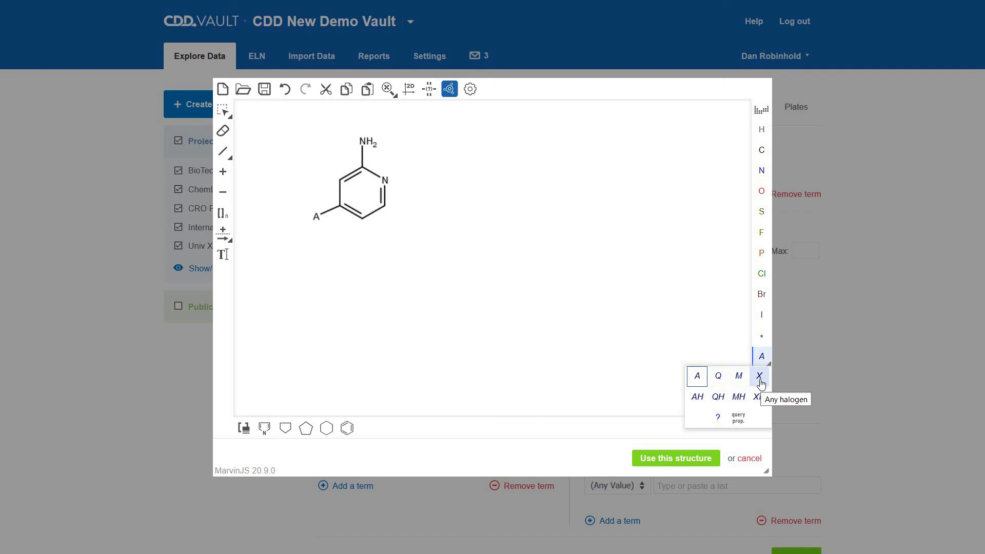
{"action": "left_click", "coordinate": [697, 401]}
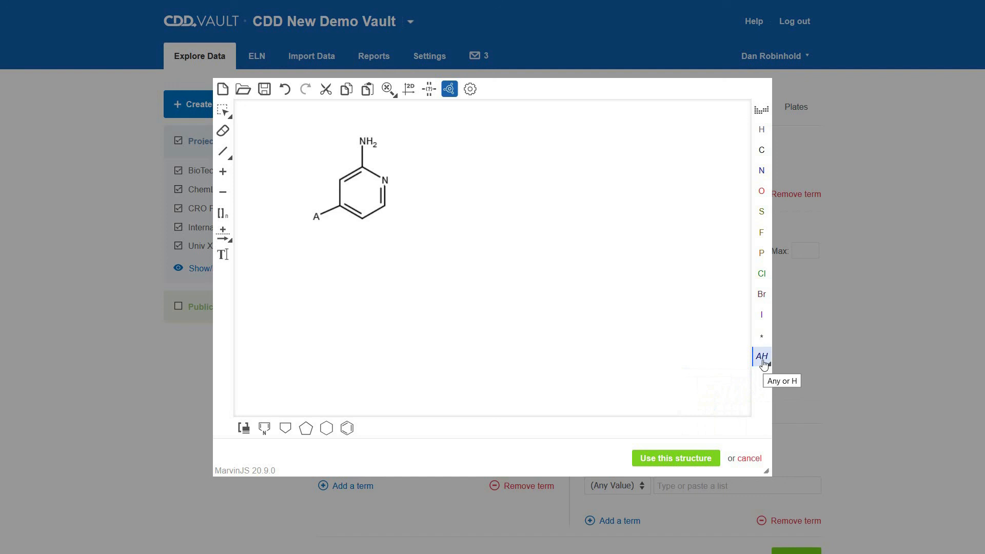
{"action": "left_click", "coordinate": [318, 217]}
{"action": "left_click", "coordinate": [760, 341]}
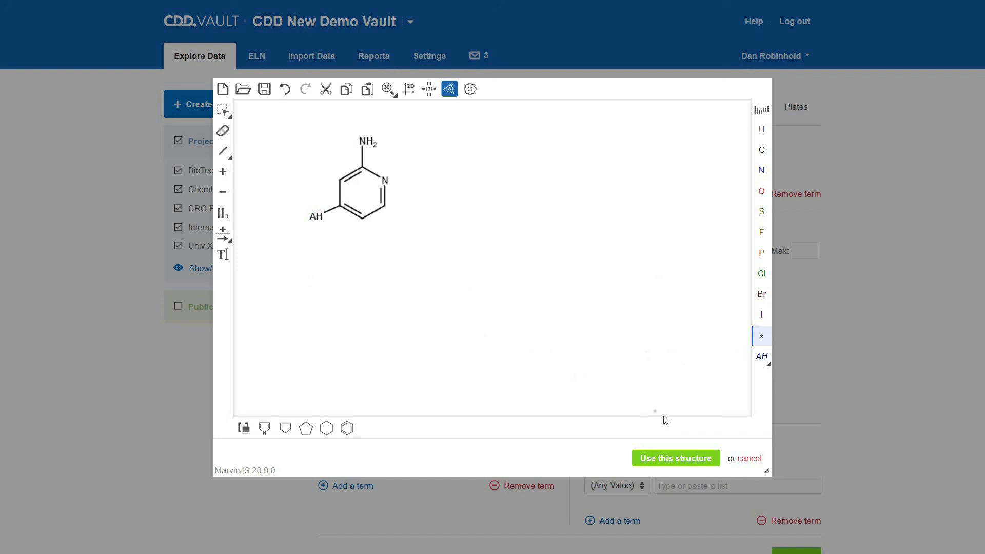
- Close the editor without using the drawn structure, and open the Help site
{"action": "left_click", "coordinate": [758, 458]}
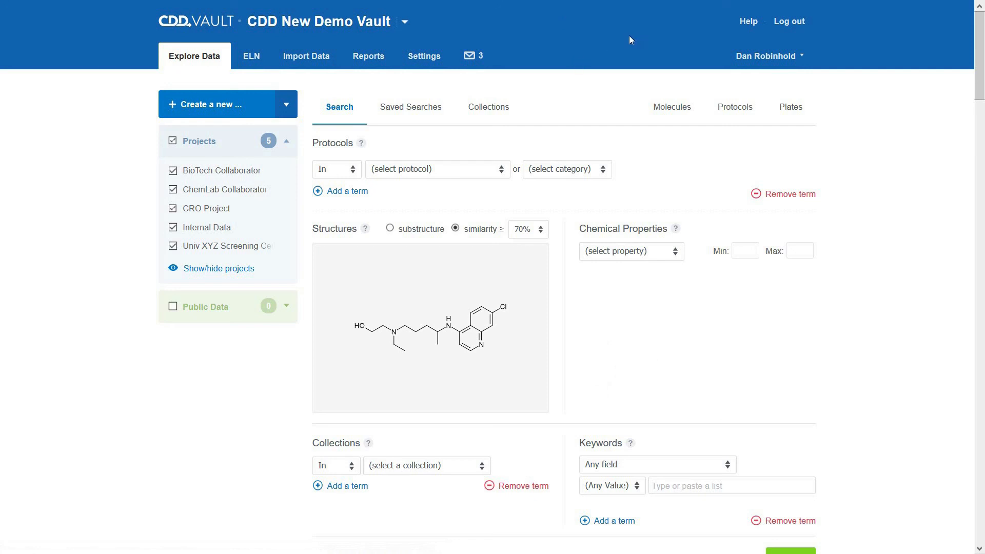
{"action": "left_click", "coordinate": [749, 25]}
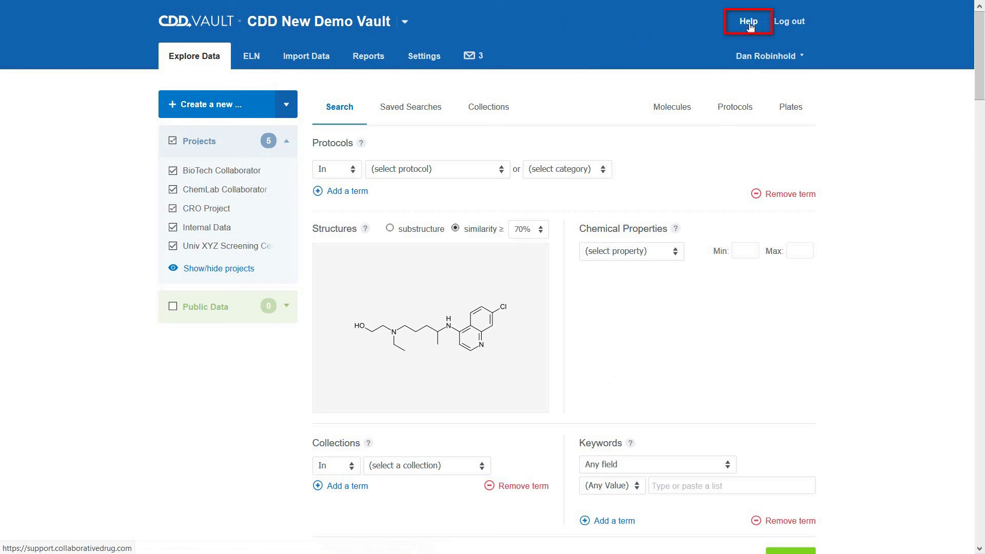